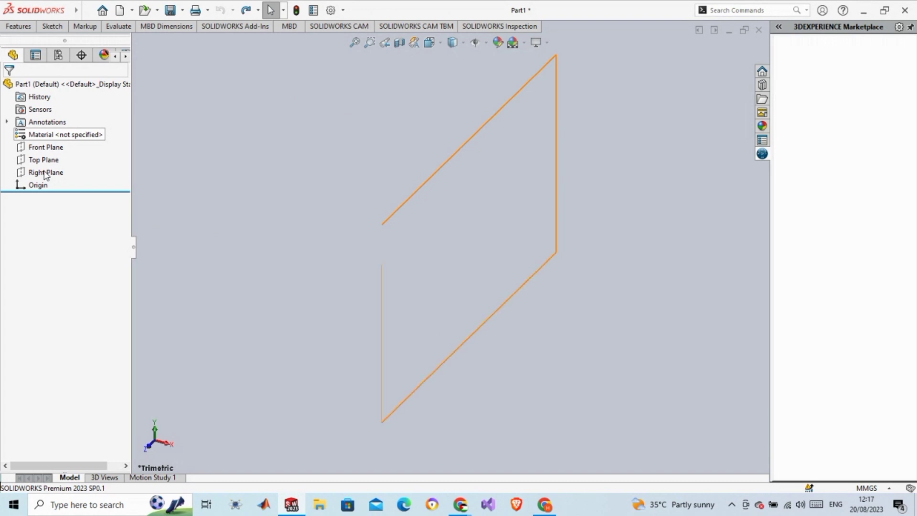
Start a sketch on the Right Plane and draw a horizontal centerline ending at the origin and a vertical centerline rising from it.
click(46, 172)
click(53, 154)
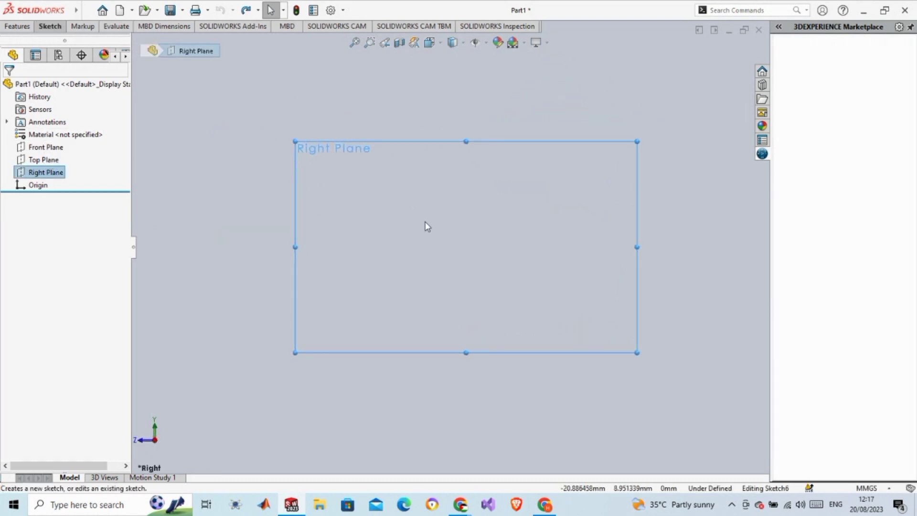
click(43, 28)
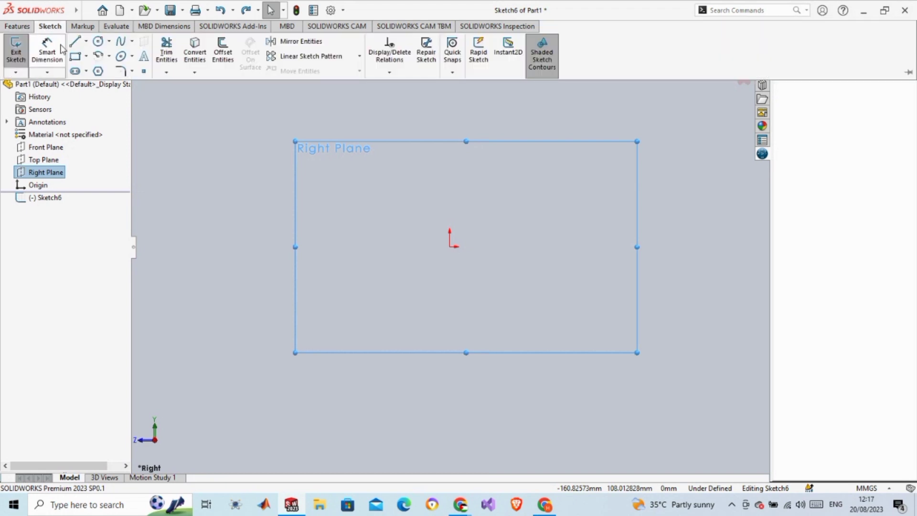
click(87, 42)
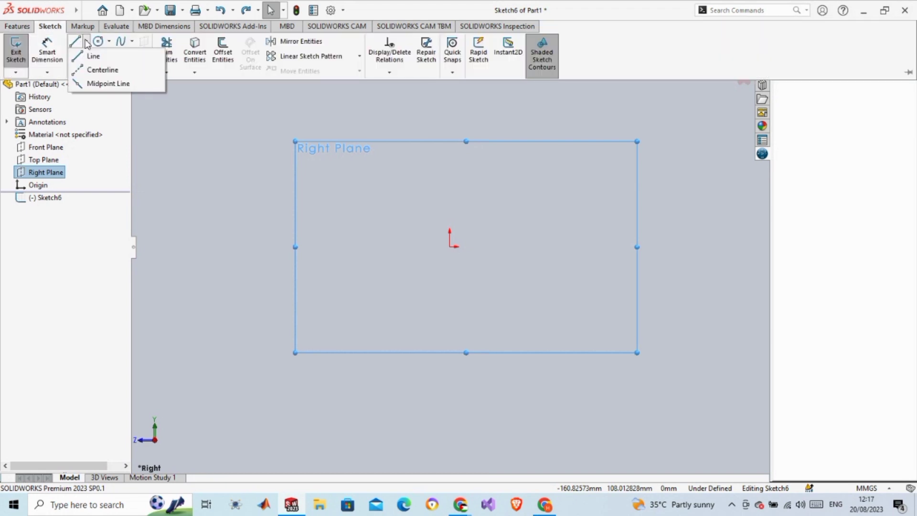
click(99, 71)
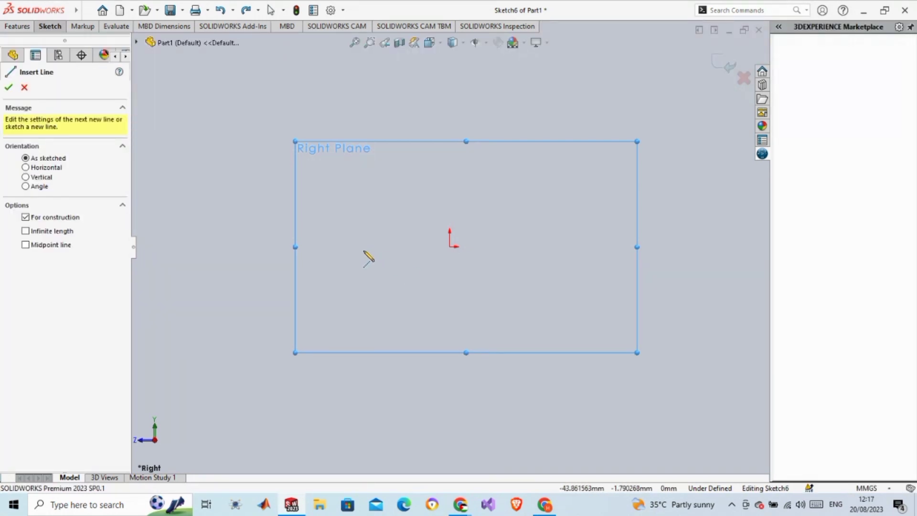
click(353, 247)
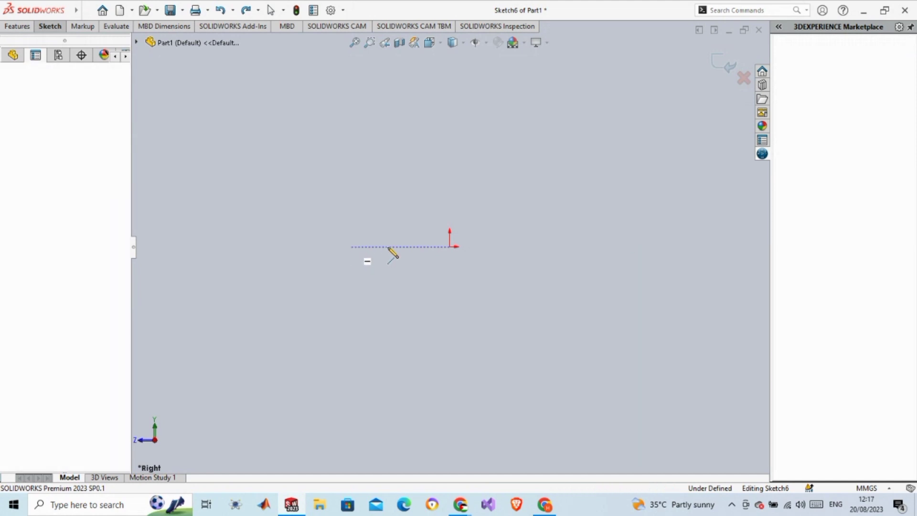
click(449, 247)
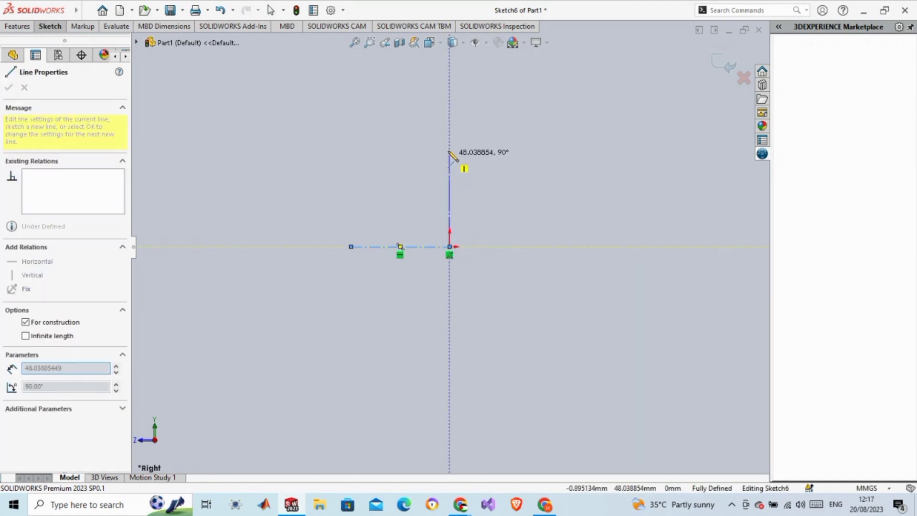
click(450, 130)
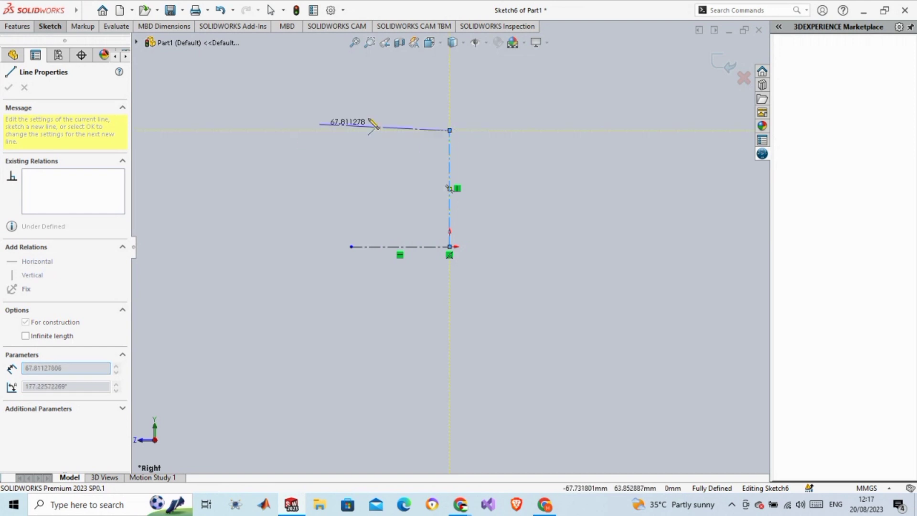
key(Escape)
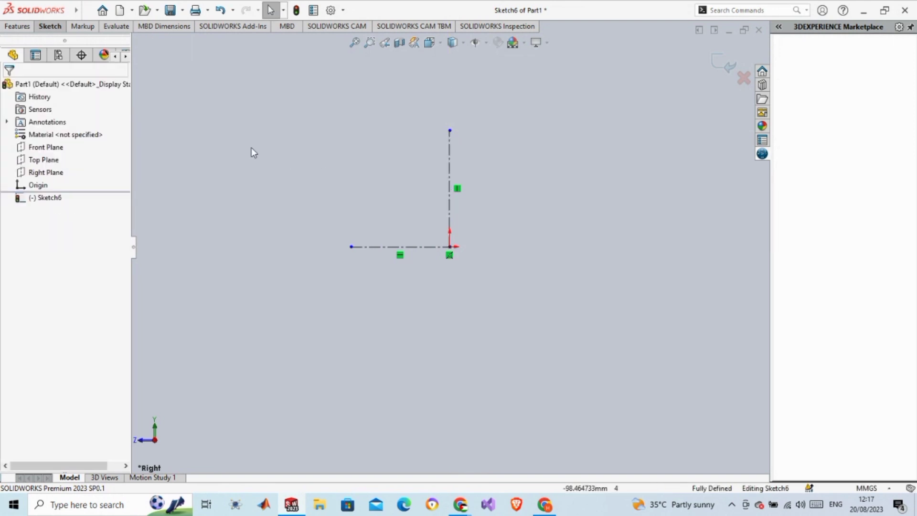
Sketch a circle with a radius of about 17 mm above the horizontal centerline and to the left of the vertical one.
click(53, 27)
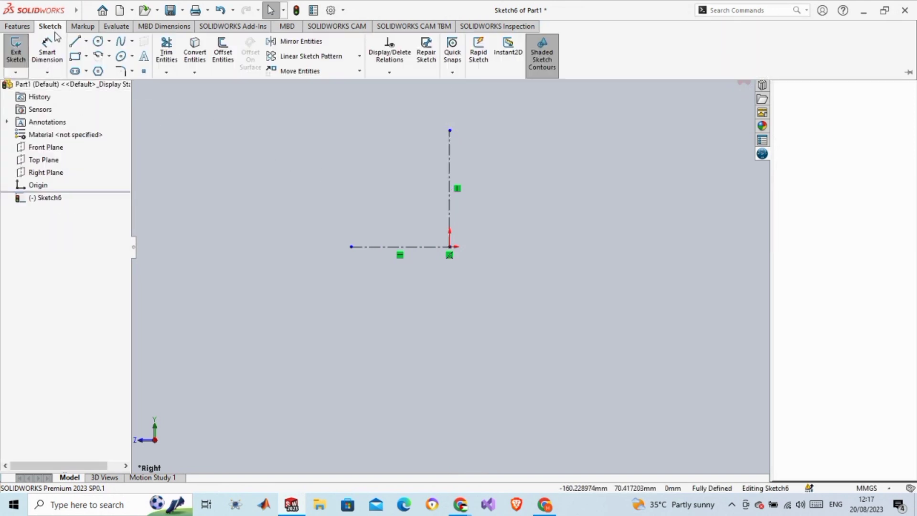
click(98, 42)
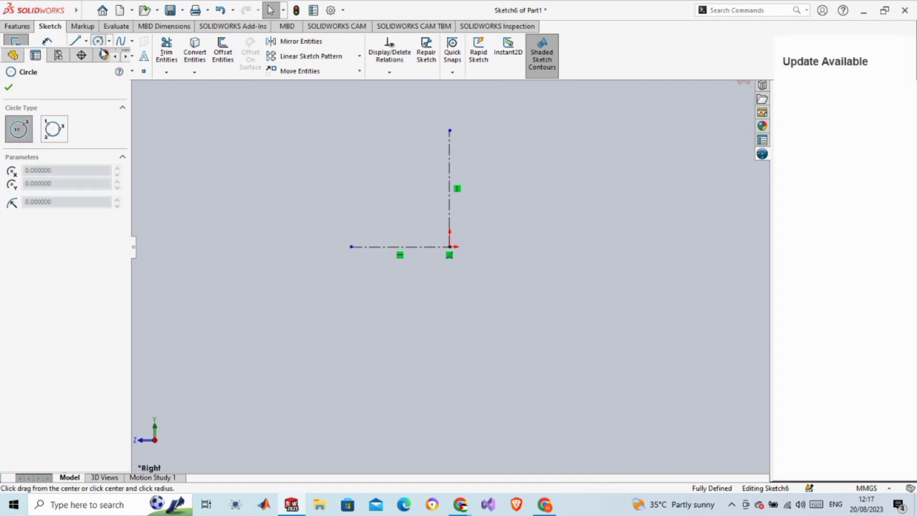
click(336, 159)
click(363, 182)
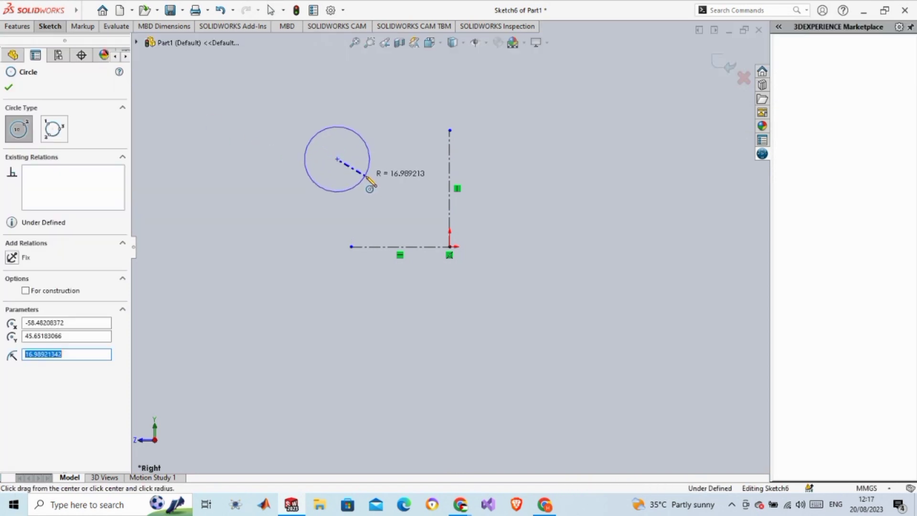
click(9, 88)
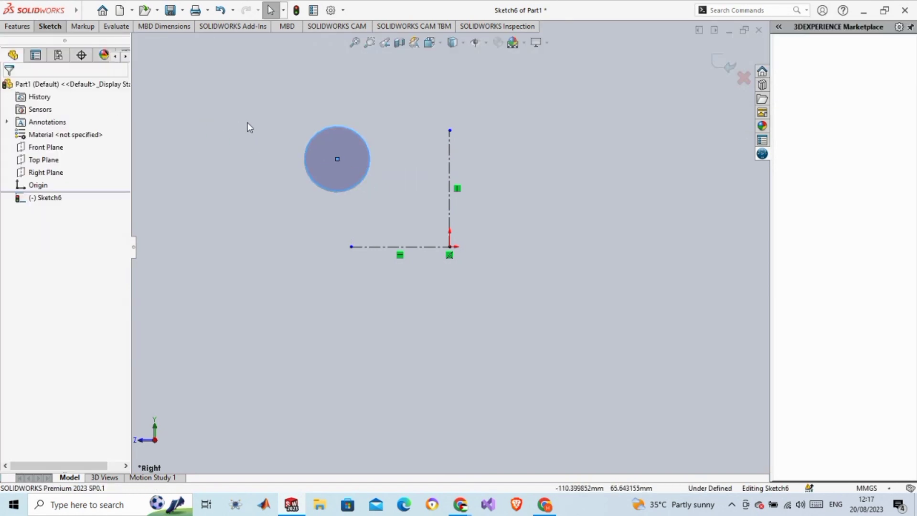
Dimension the circle's diameter to 15 mm.
click(56, 30)
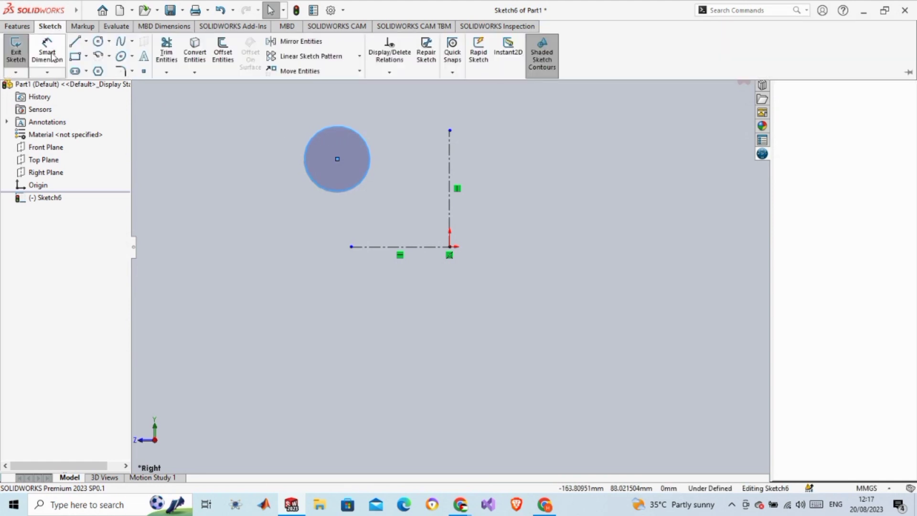
click(47, 46)
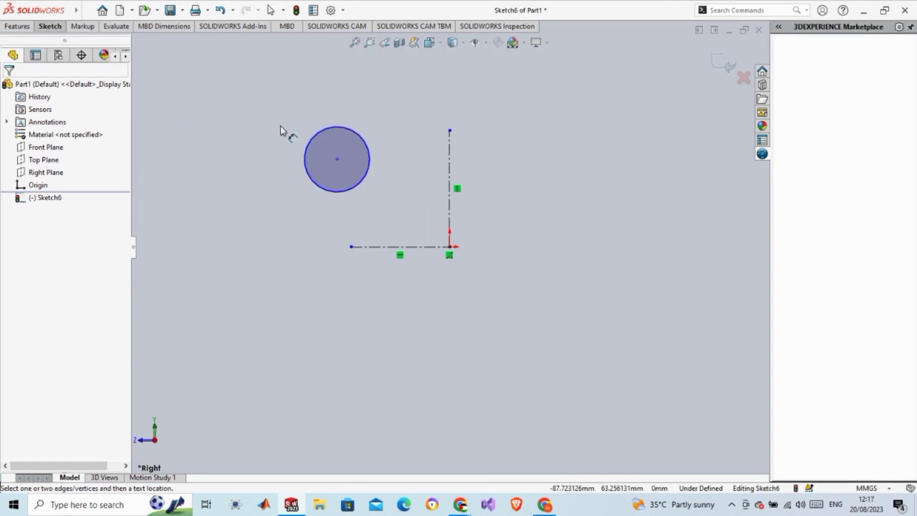
key(Escape)
click(317, 138)
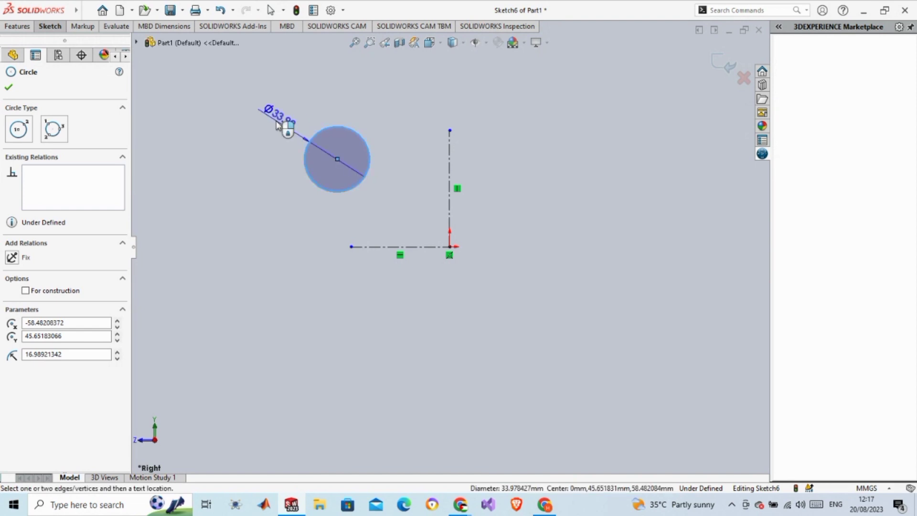
click(290, 119)
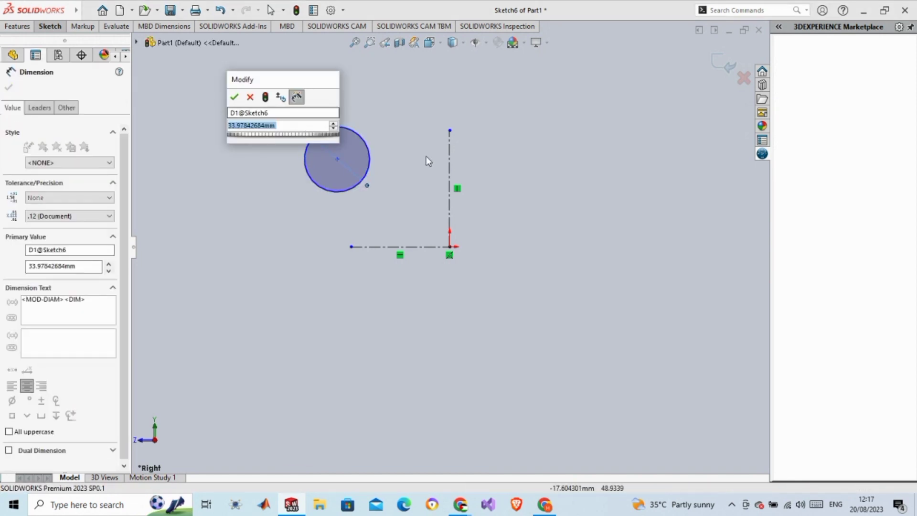
text(15)
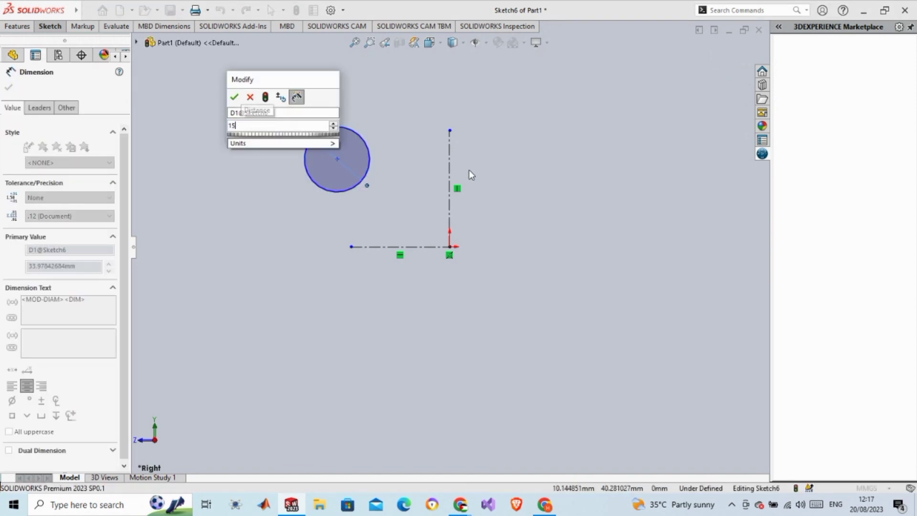
key(Return)
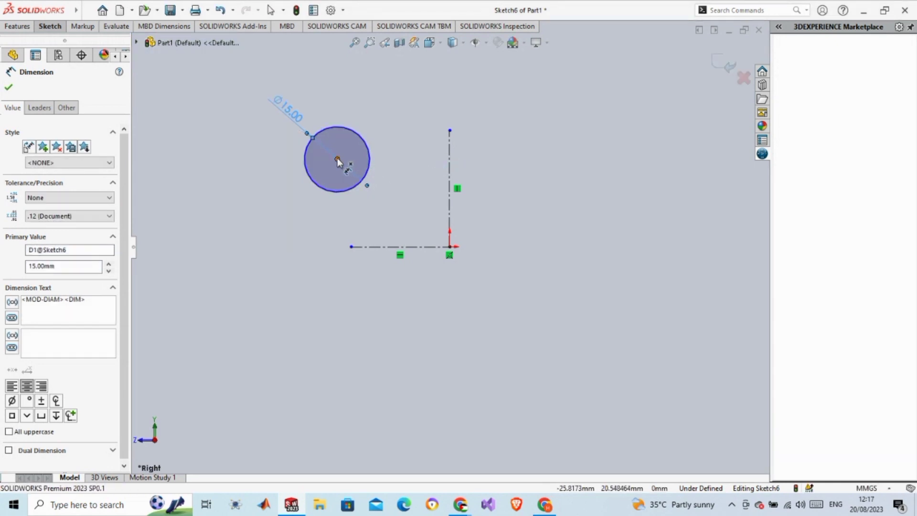
Dimension the horizontal distance between the circle's centre and the vertical centerline to 25 mm.
click(337, 159)
click(450, 161)
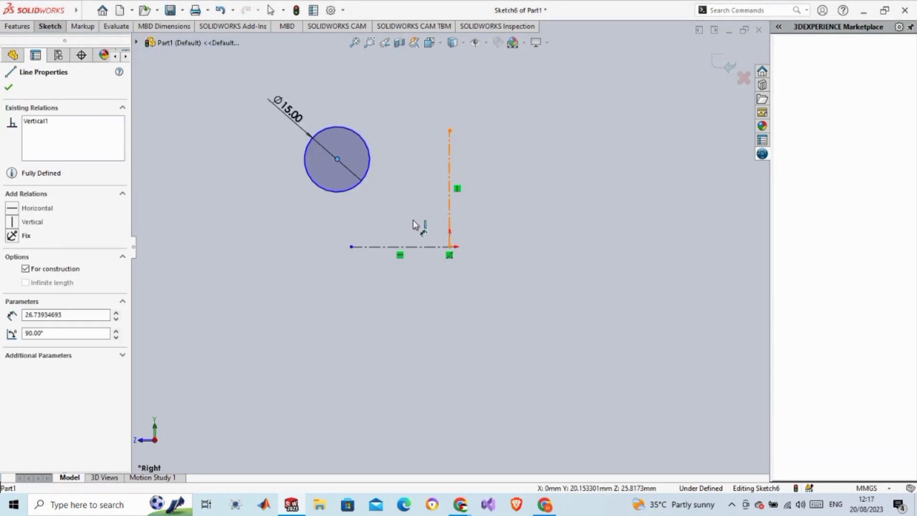
click(375, 308)
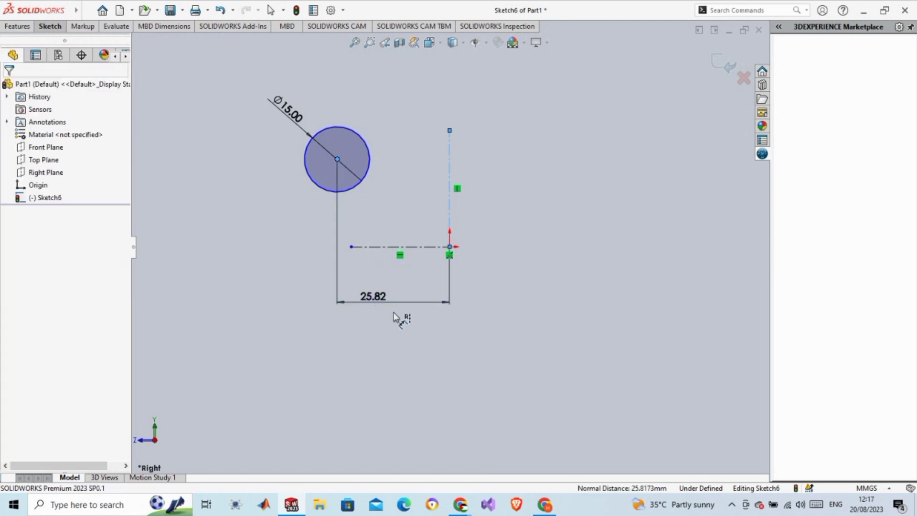
text(25)
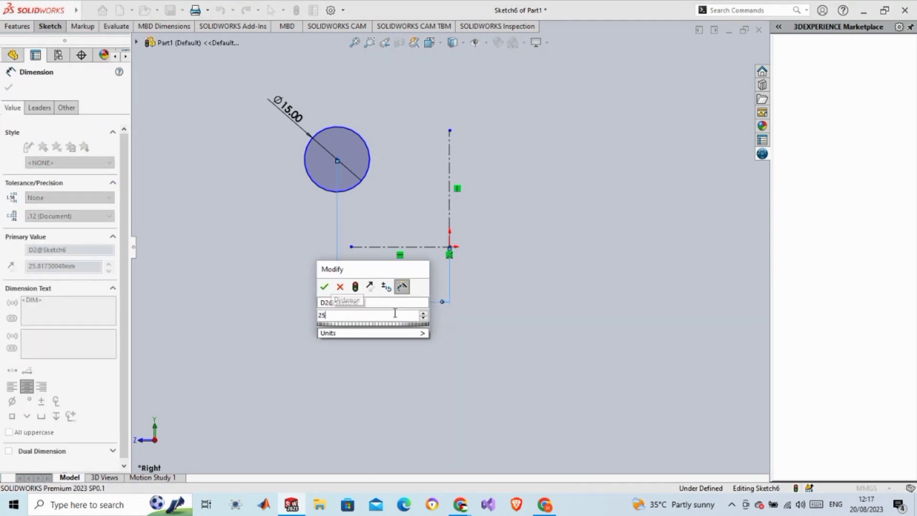
key(Return)
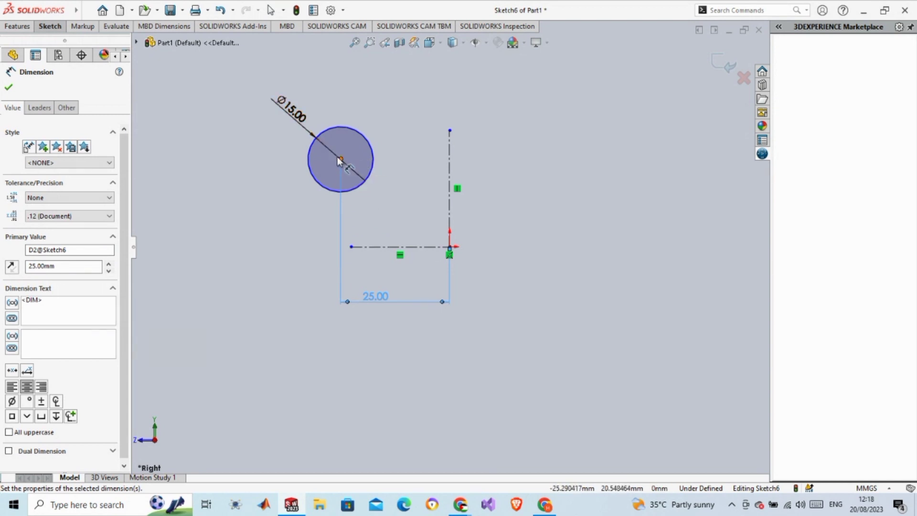
Dimension the vertical distance between the circle's centre and the horizontal centerline to 10 mm.
click(341, 159)
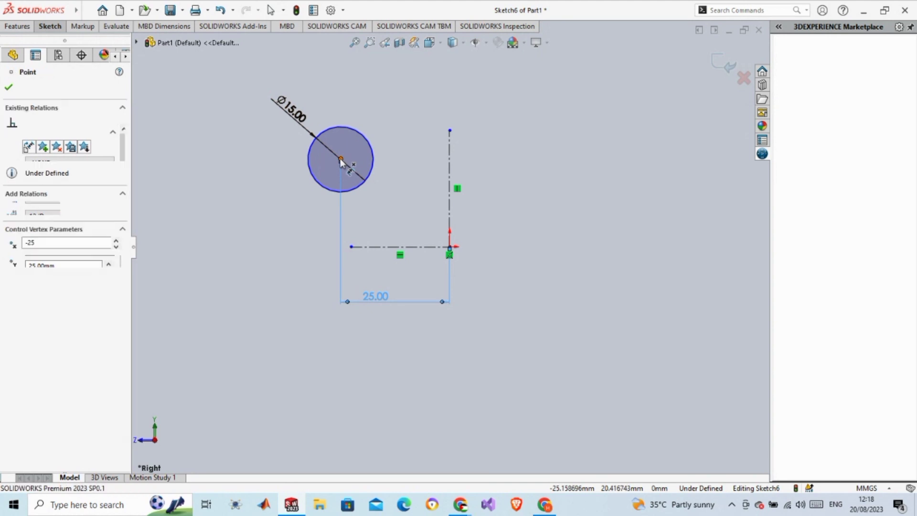
click(399, 247)
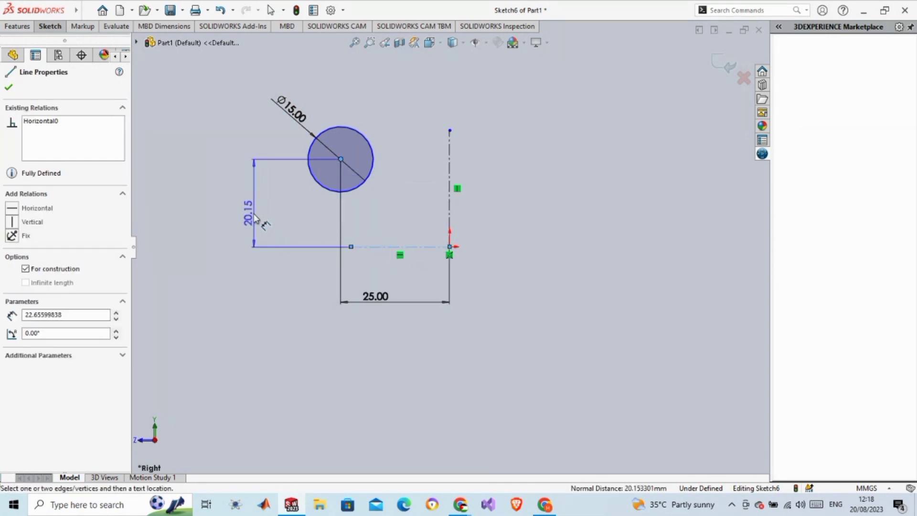
click(249, 235)
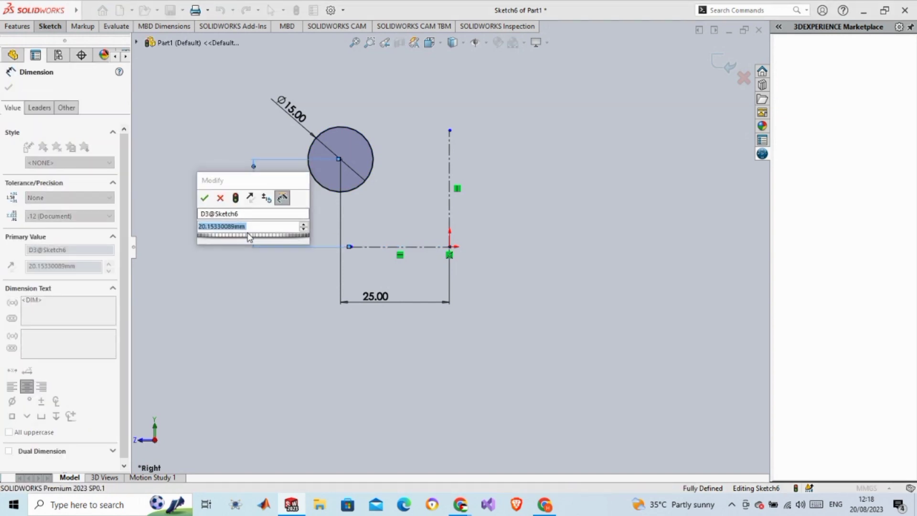
click(204, 197)
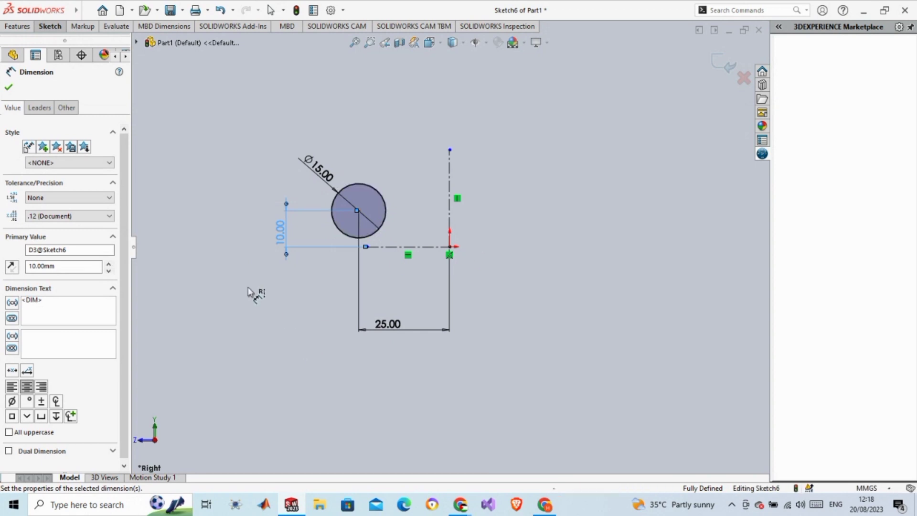
key(Escape)
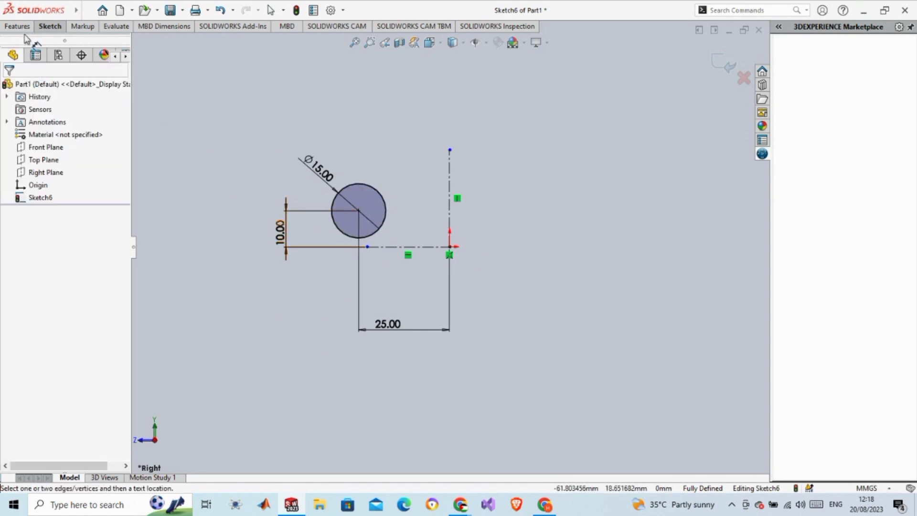
Revolve the circle 270 degrees about the vertical centerline as a blind boss feature.
click(17, 25)
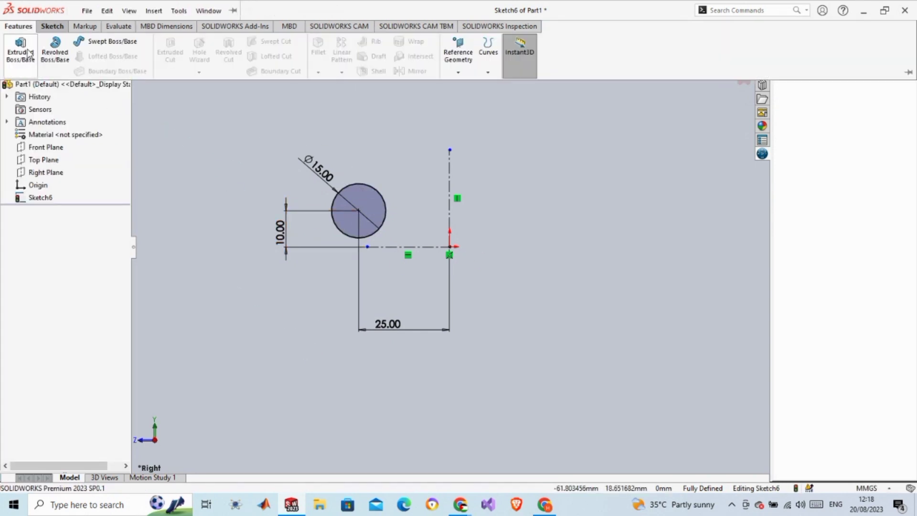
click(57, 54)
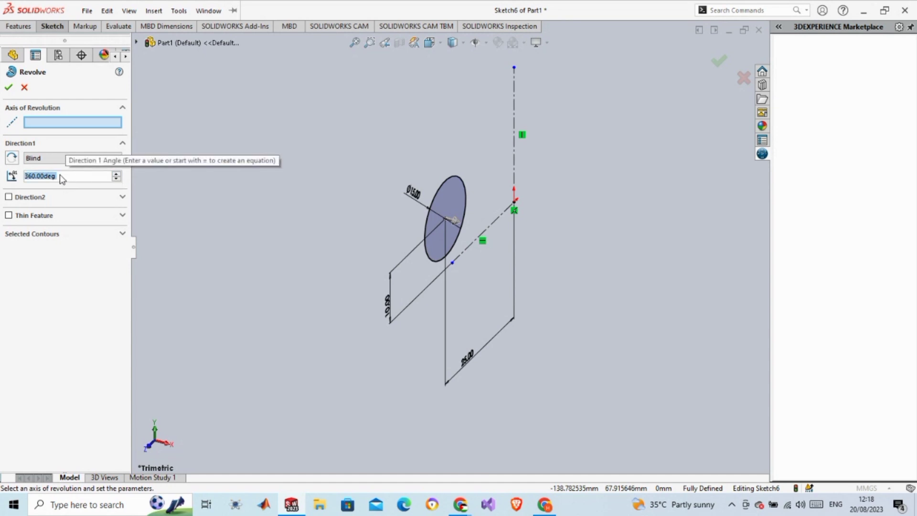
click(70, 125)
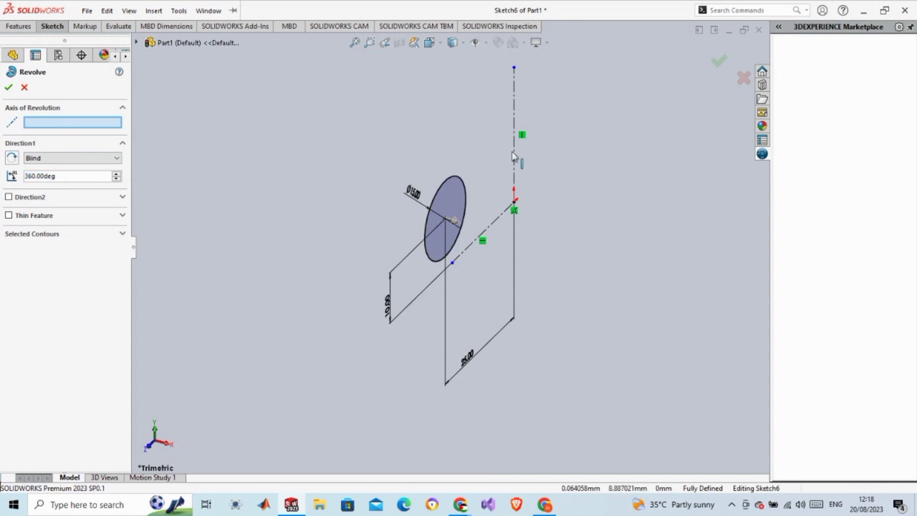
click(515, 102)
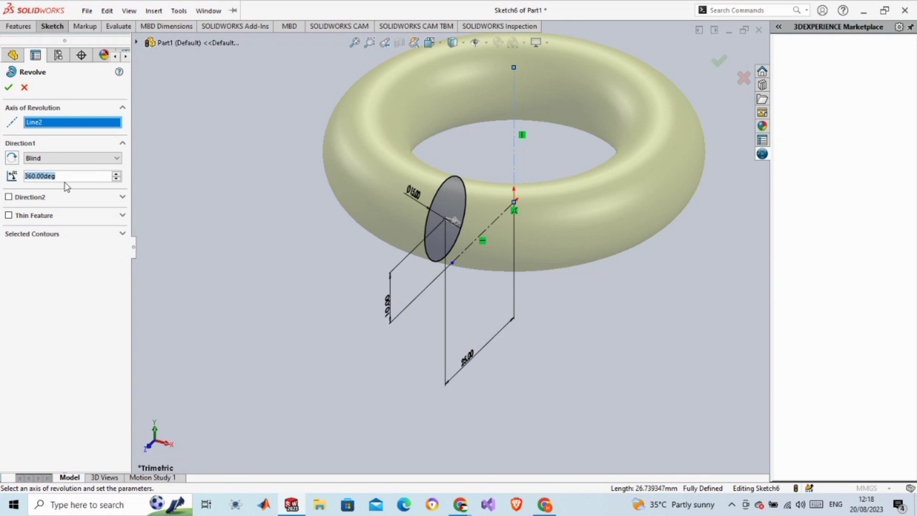
text(270)
key(Return)
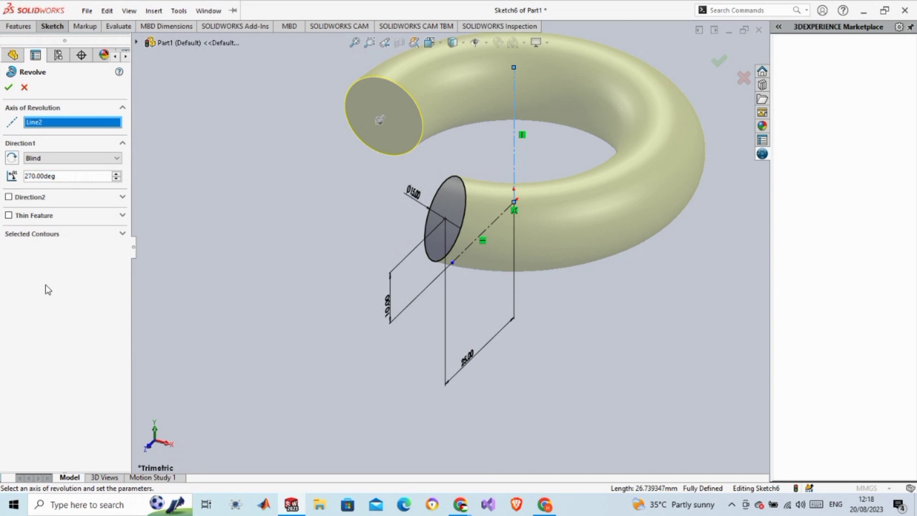
middle_drag(236, 290, 392, 207)
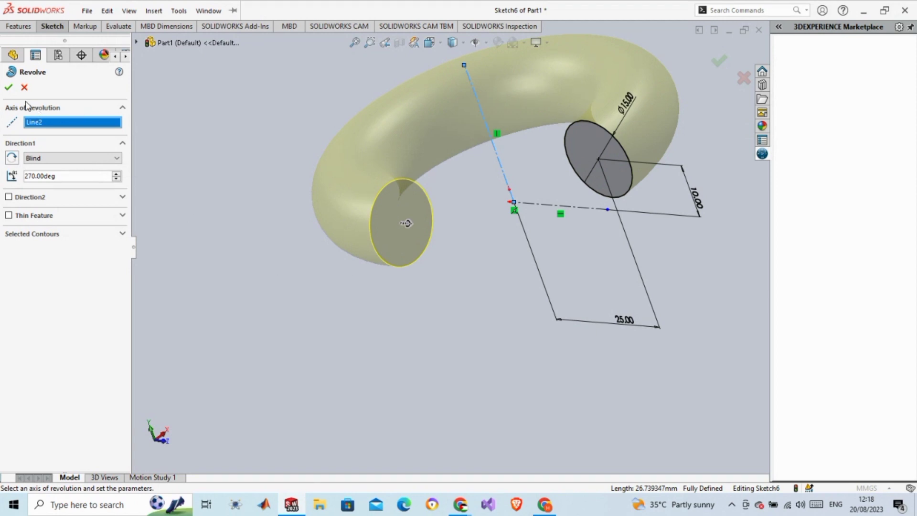
click(8, 87)
scroll(264, 264, up, 3)
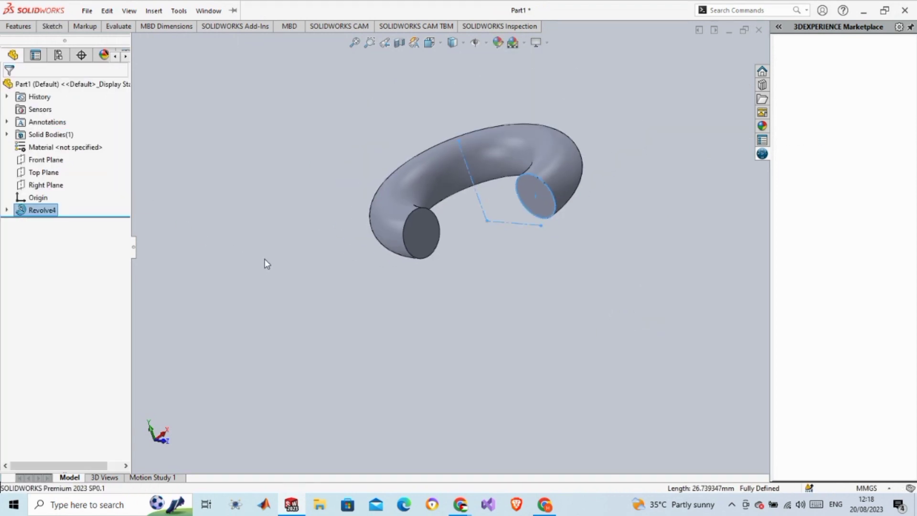
mouse_move(264, 259)
middle_down()
mouse_move(302, 206)
mouse_move(250, 200)
mouse_move(239, 223)
middle_up()
click(350, 260)
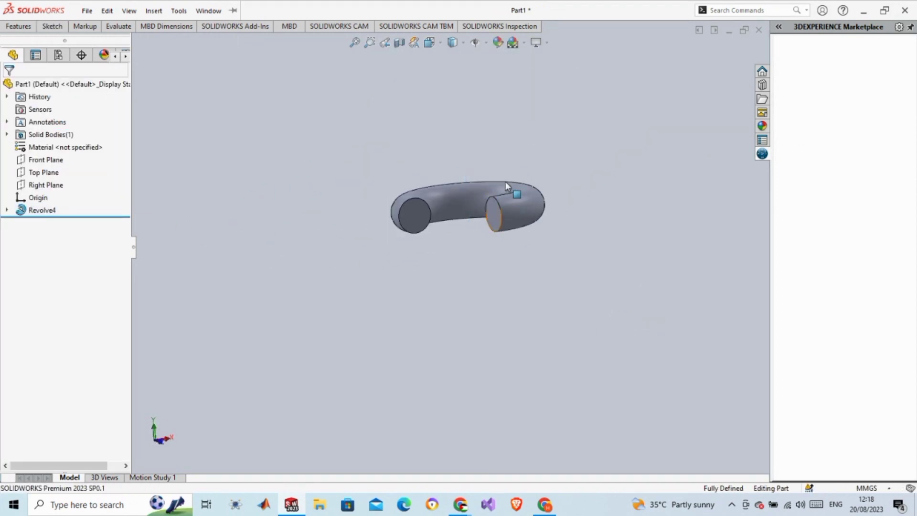
scroll(450, 190, down, 5)
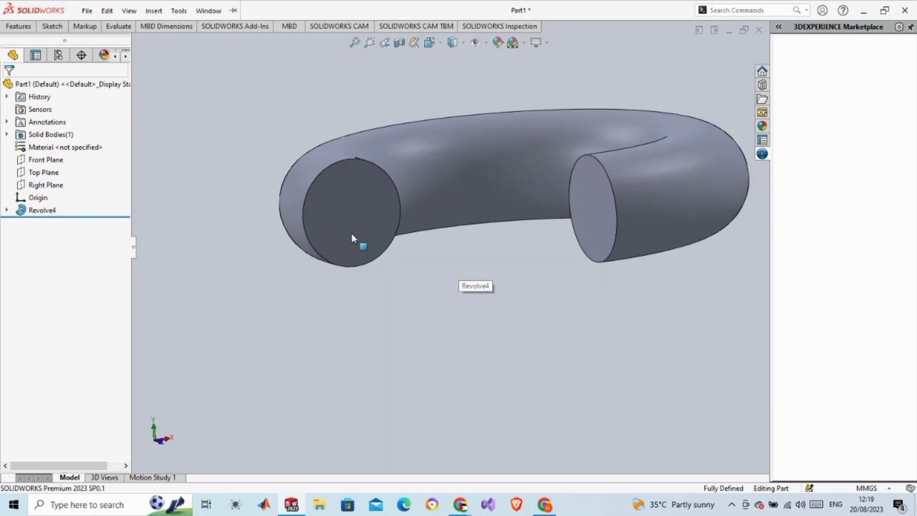
click(365, 208)
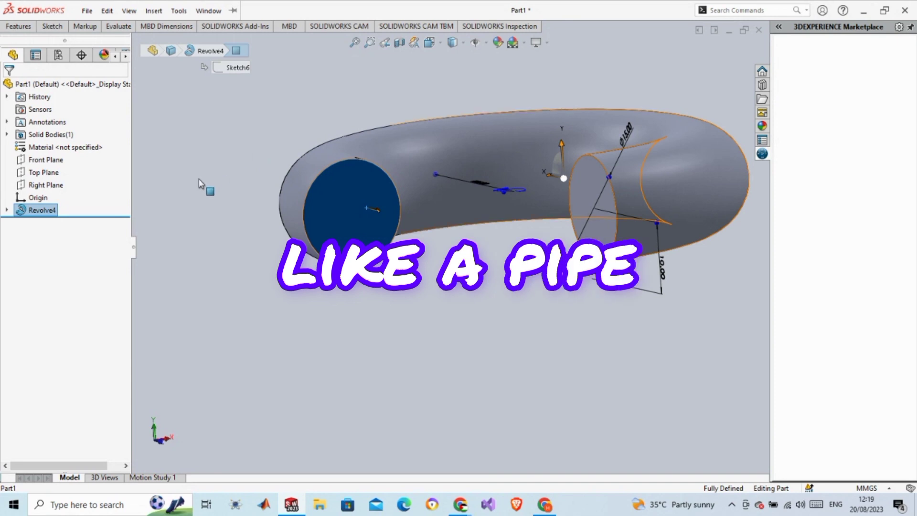
click(390, 327)
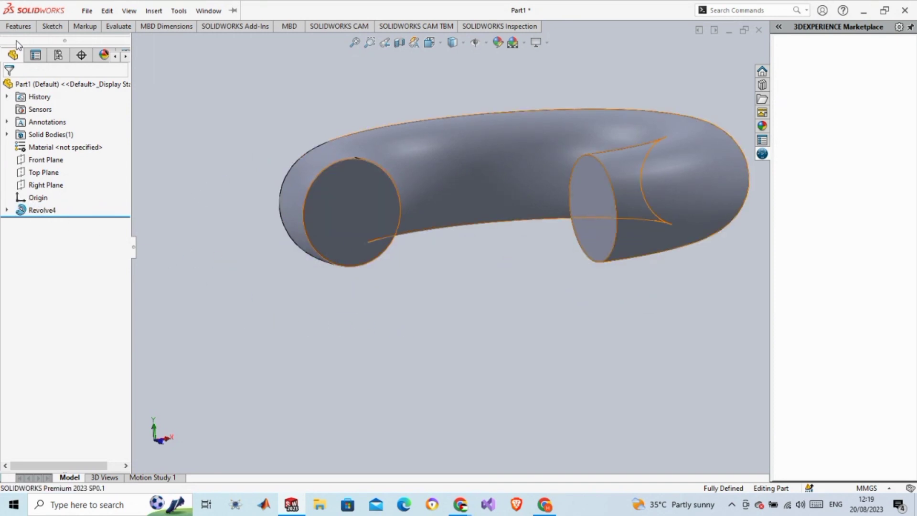
click(42, 211)
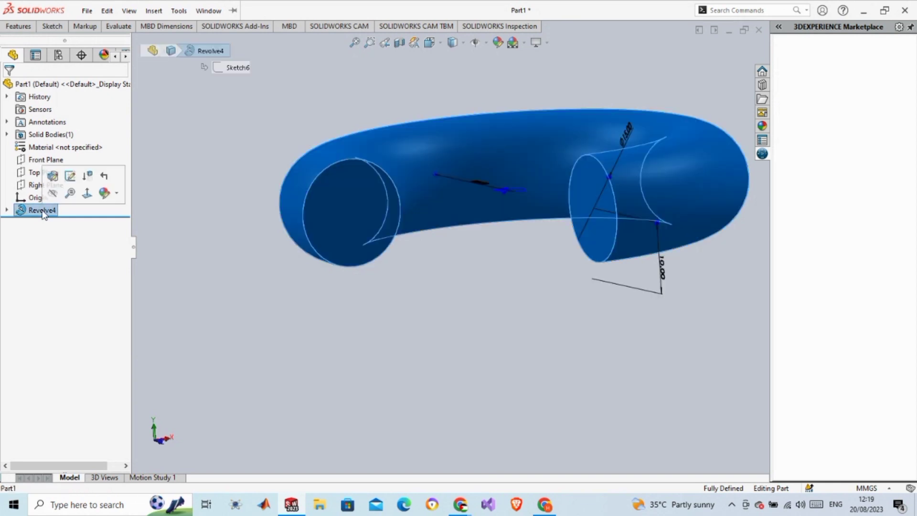
click(52, 176)
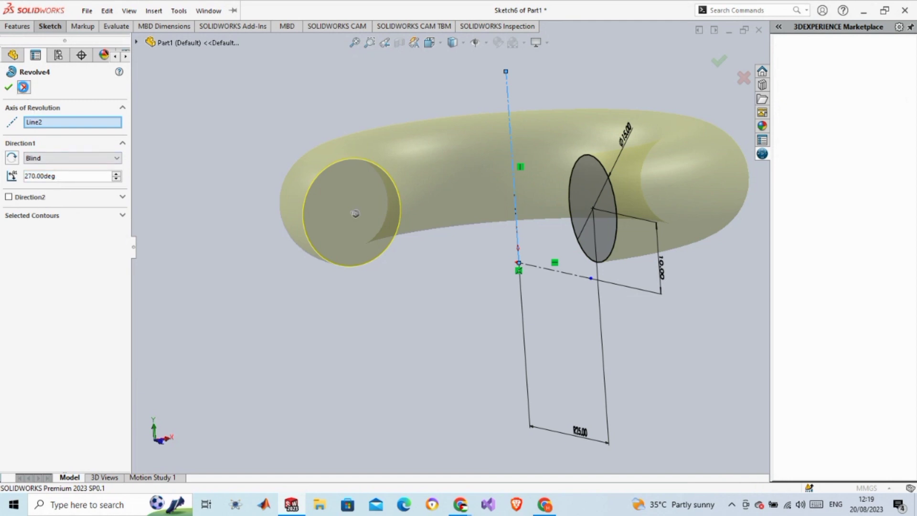
click(24, 88)
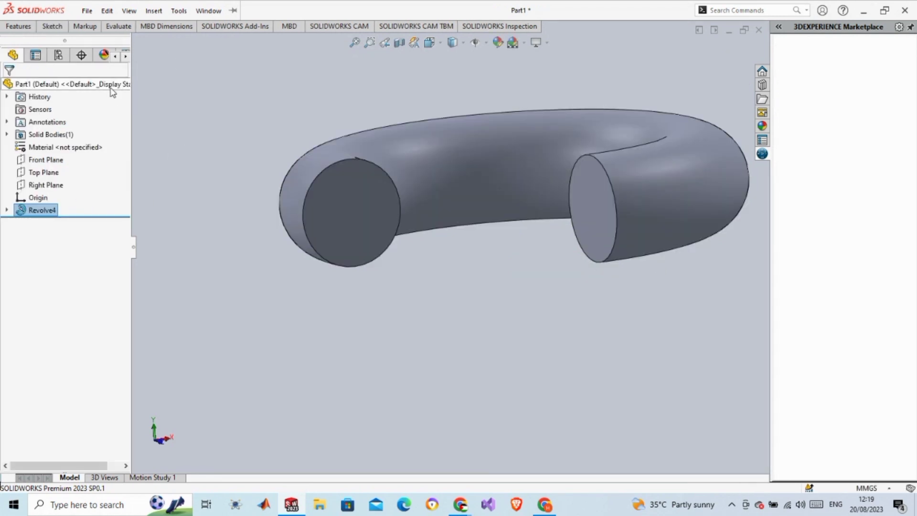
Delete the solid revolve feature while keeping its sketch.
right_click(42, 213)
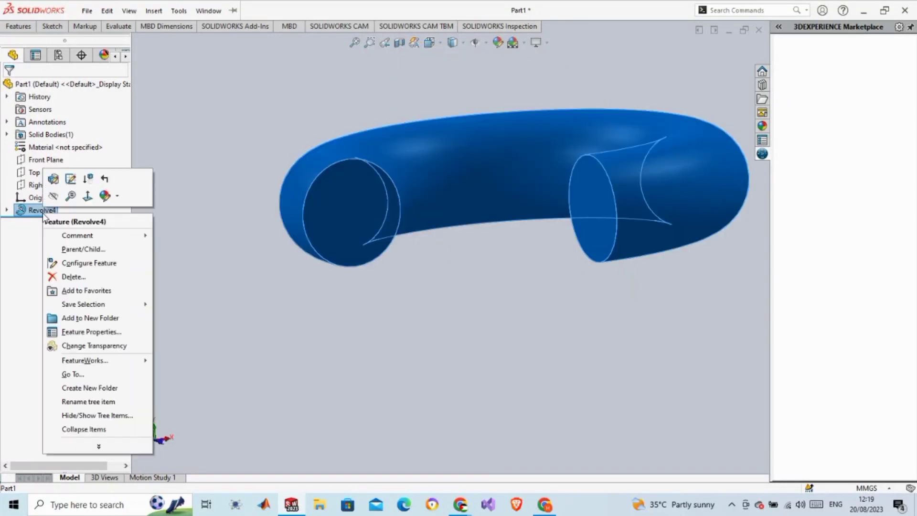
click(72, 277)
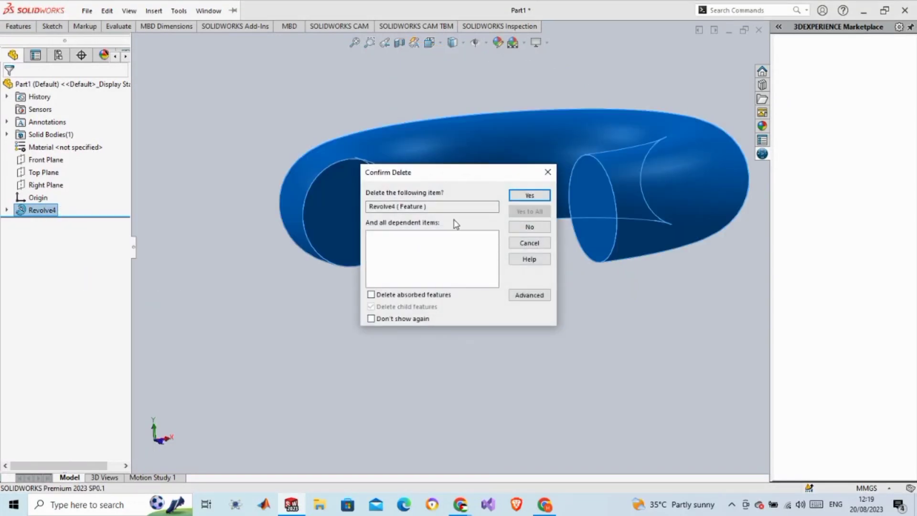
click(526, 195)
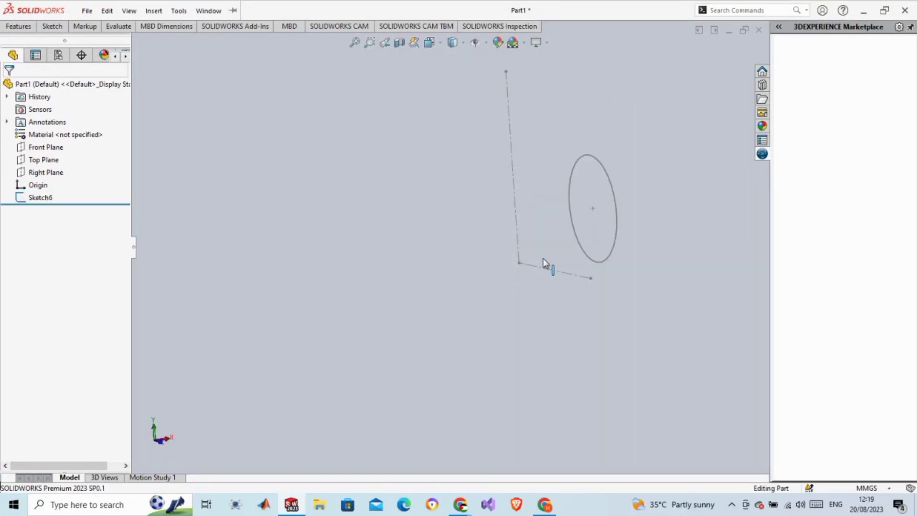
Open the remaining sketch of the 15 mm circle for editing.
scroll(483, 203, up, 2)
scroll(592, 194, down, 3)
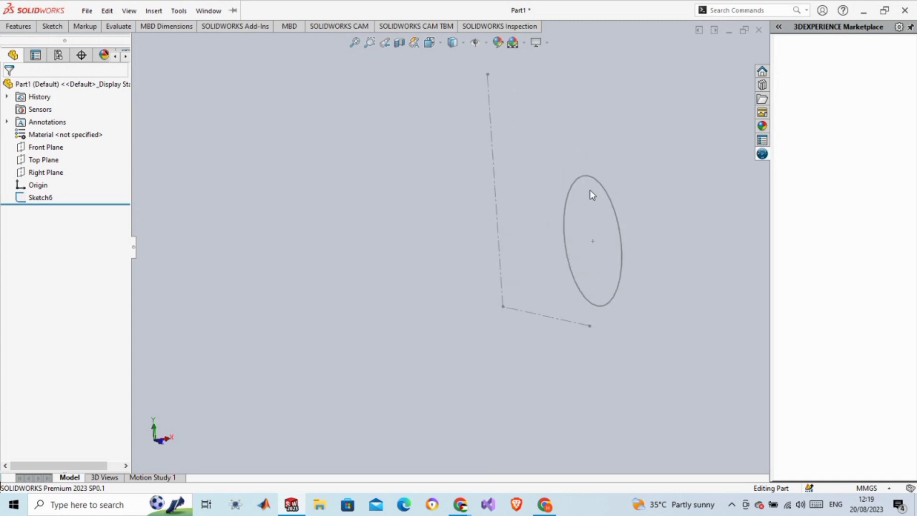
scroll(602, 190, down, 2)
scroll(488, 252, up, 2)
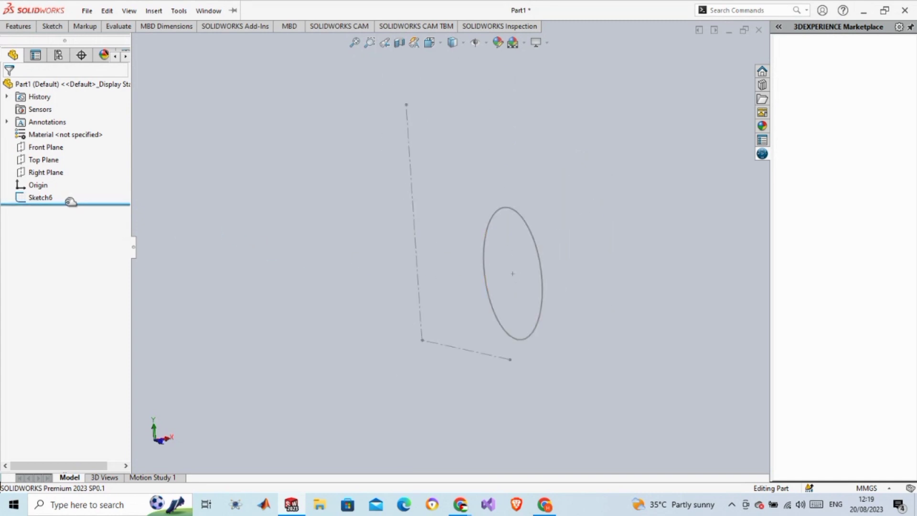
click(42, 199)
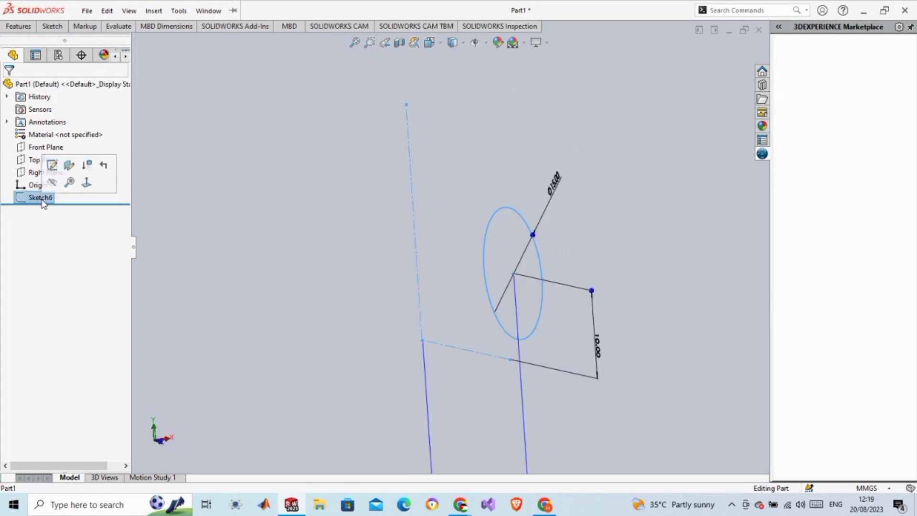
click(52, 165)
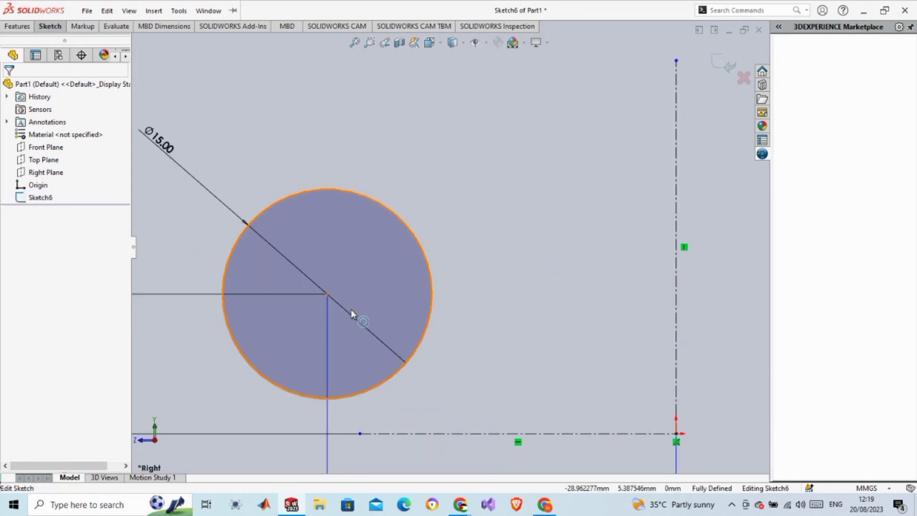
scroll(351, 309, up, 5)
scroll(442, 313, down, 3)
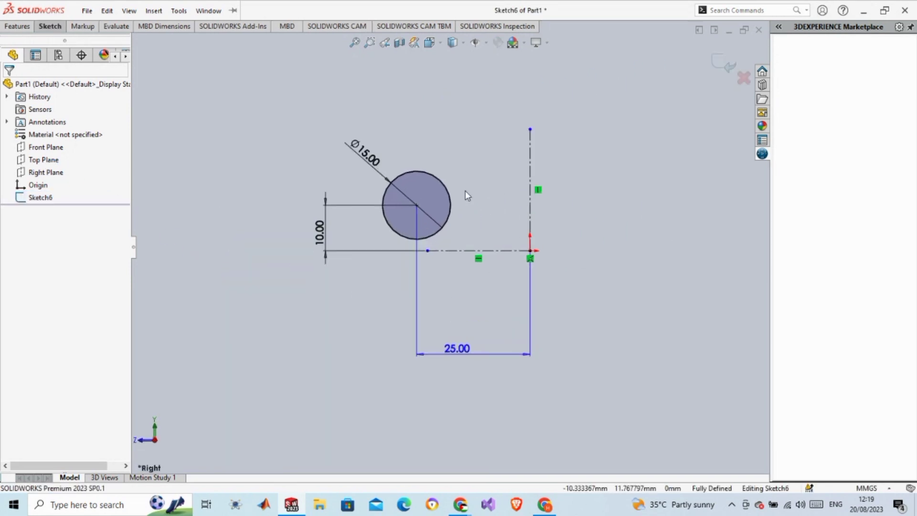
Set up a Revolved Boss/Base of the circle about the vertical centerline with a one-direction thin feature.
click(16, 27)
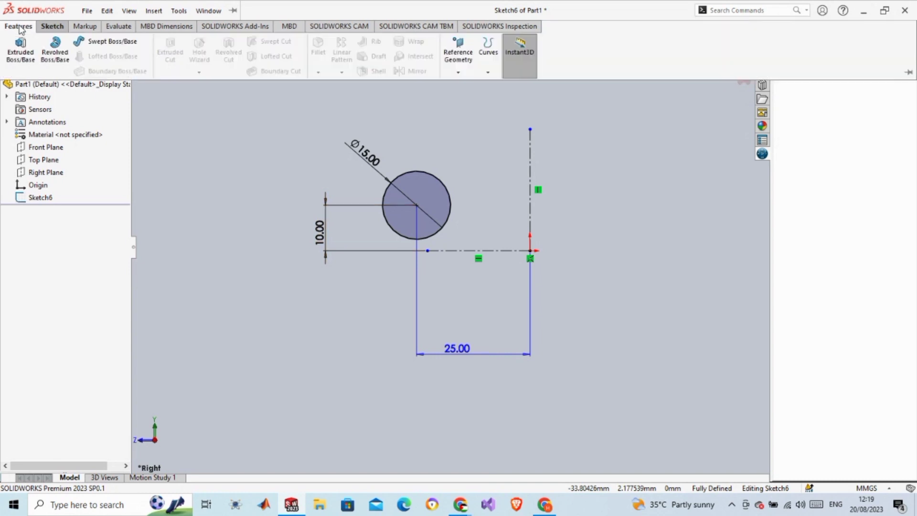
click(56, 52)
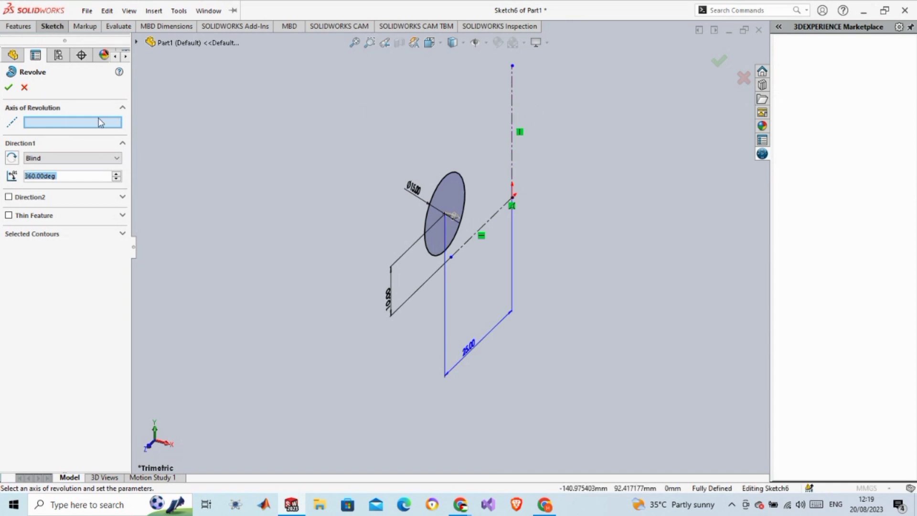
click(513, 96)
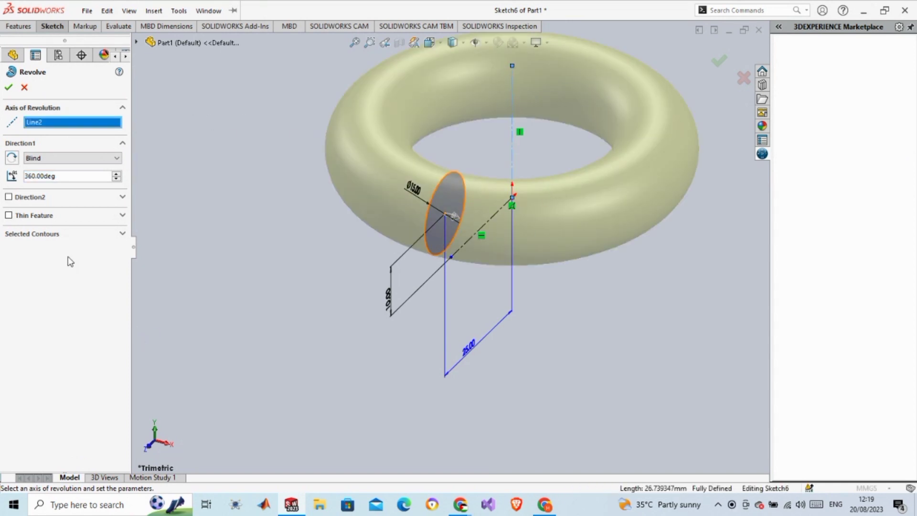
click(8, 216)
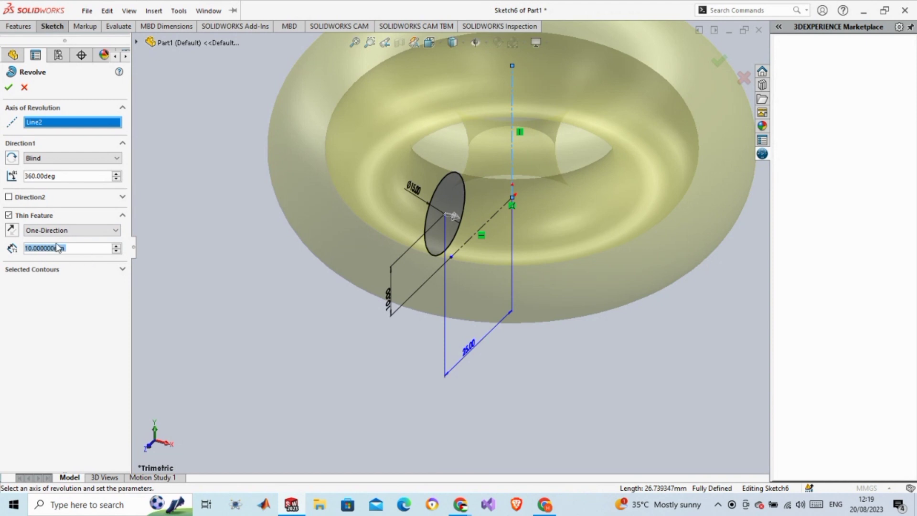
Set the revolve's Direction 1 angle to 270 degrees.
click(63, 176)
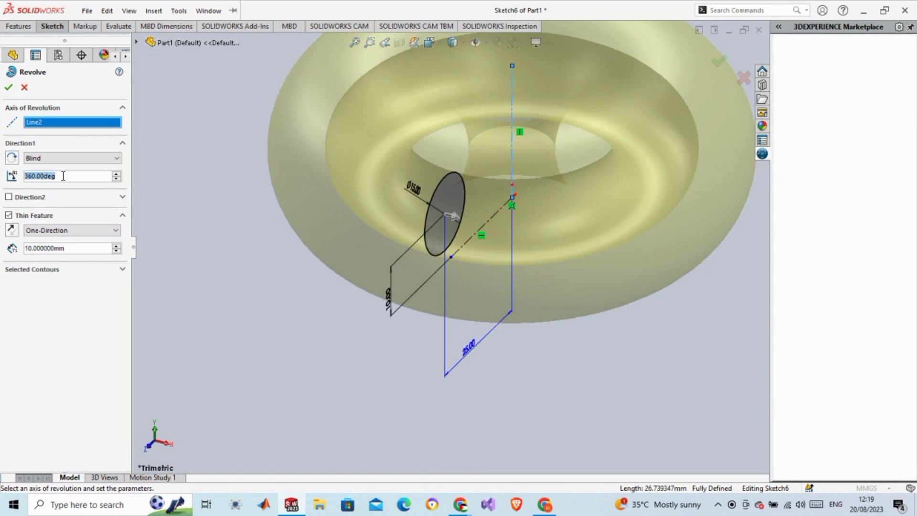
text(2)
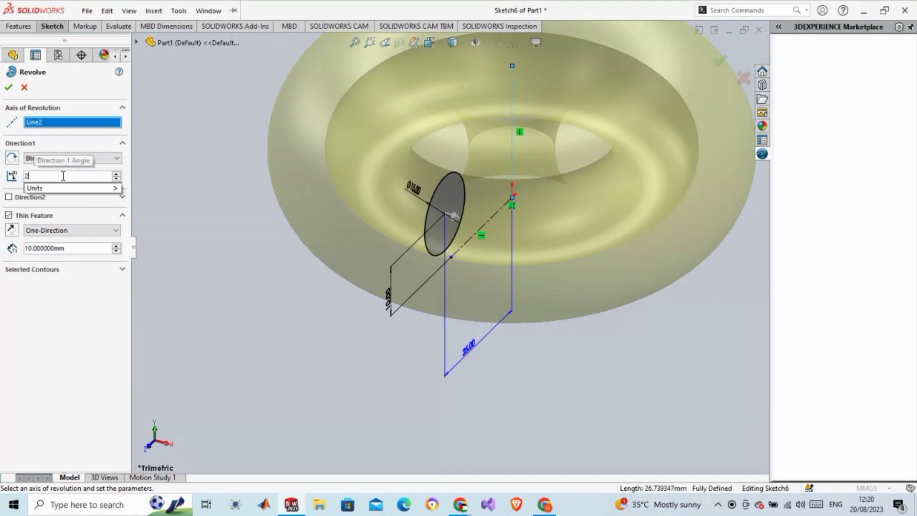
text(70)
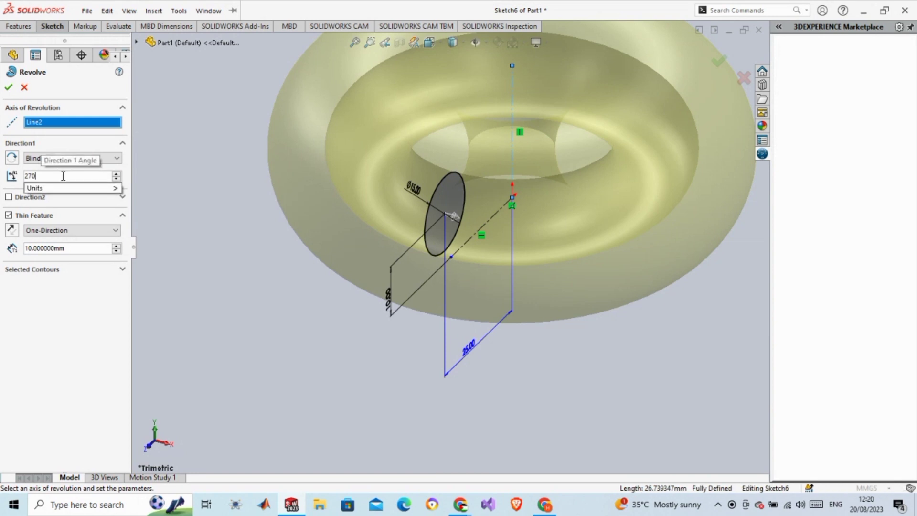
key(Return)
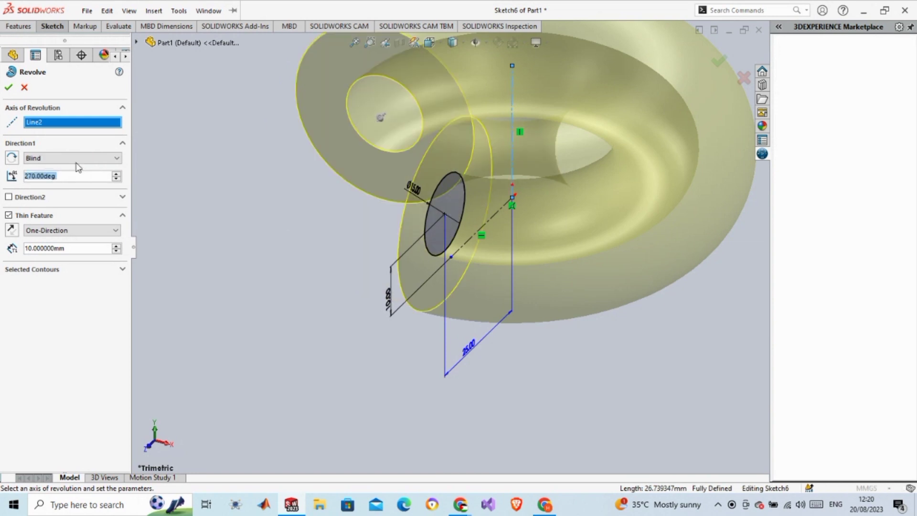
Set the thin feature's wall thickness to 5 mm and create the hollow revolve.
scroll(534, 301, up, 5)
middle_drag(535, 301, 487, 297)
scroll(436, 245, down, 3)
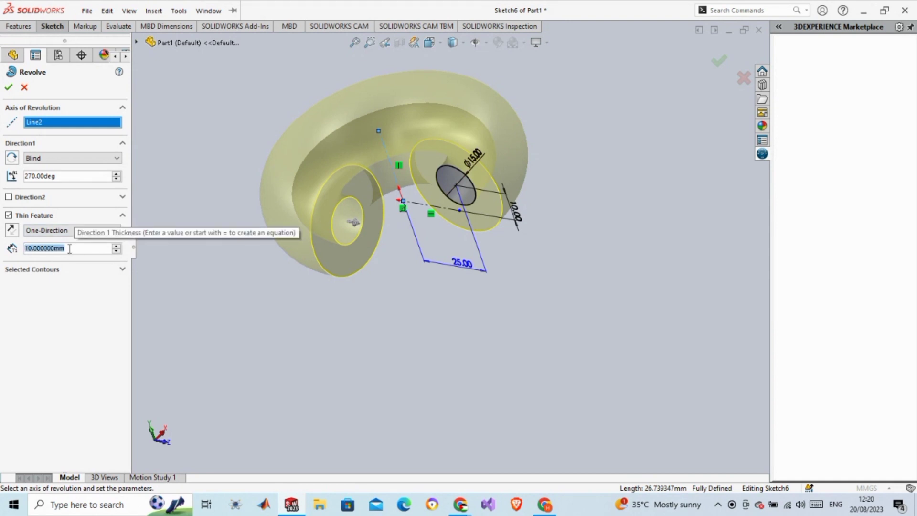
text(5)
key(Return)
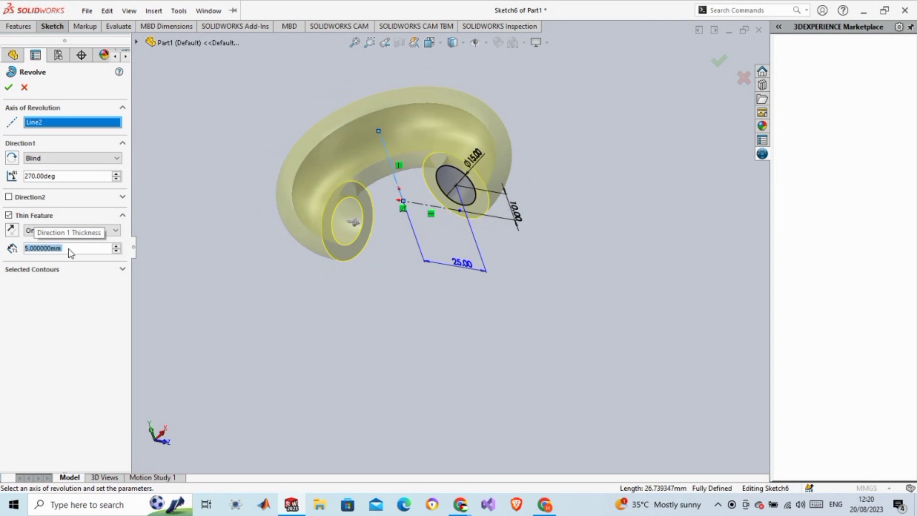
middle_drag(185, 260, 176, 187)
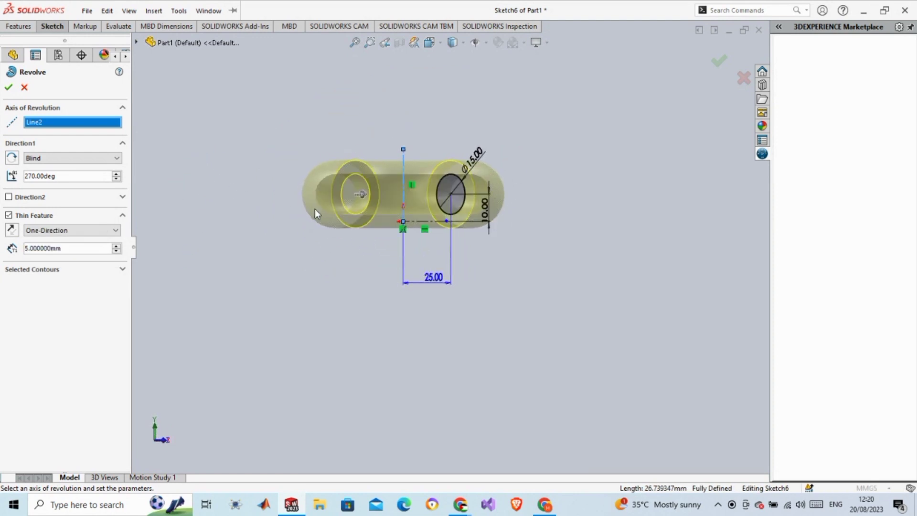
scroll(314, 209, down, 8)
middle_drag(460, 207, 456, 266)
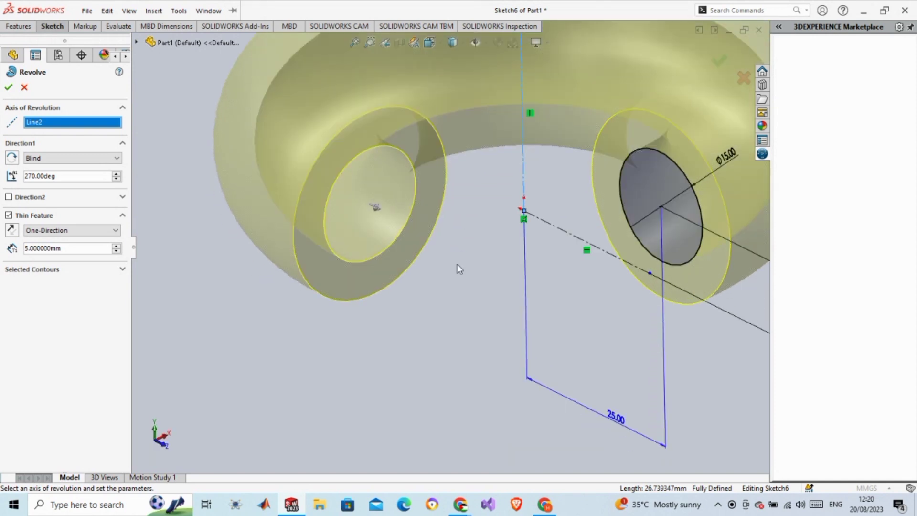
scroll(457, 268, up, 2)
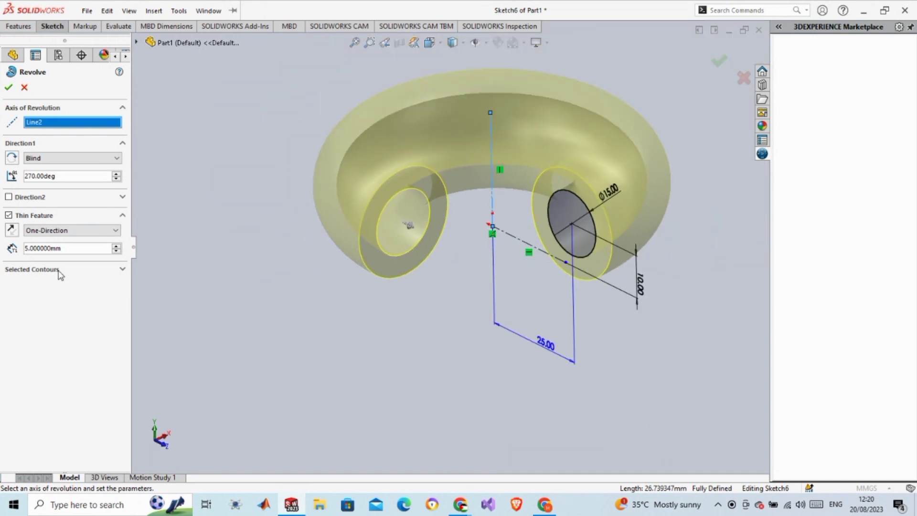
click(11, 87)
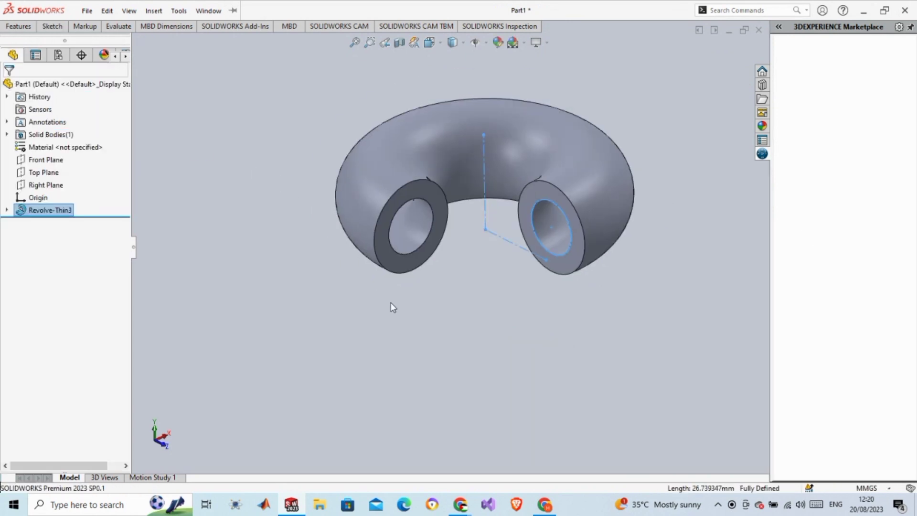
Examine the hollow ring and its open ends from opposite side views and at an angle.
middle_drag(430, 293, 453, 122)
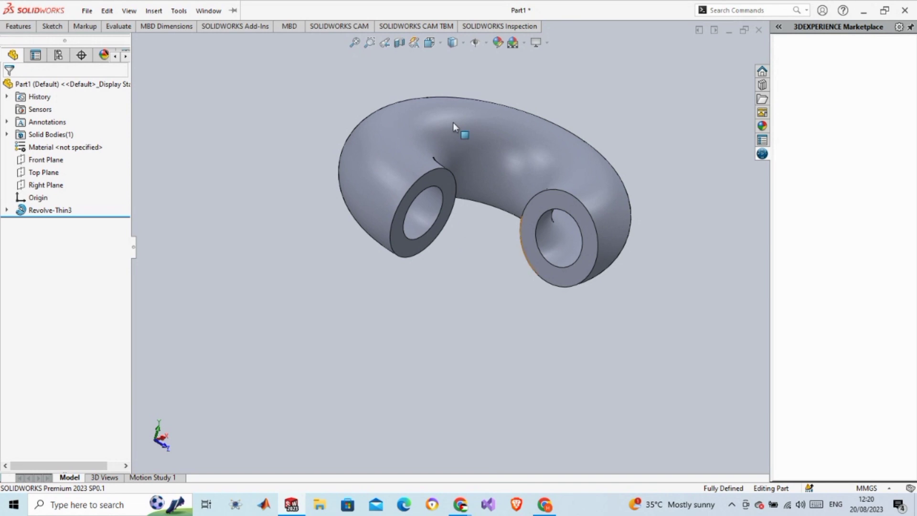
click(441, 43)
click(499, 109)
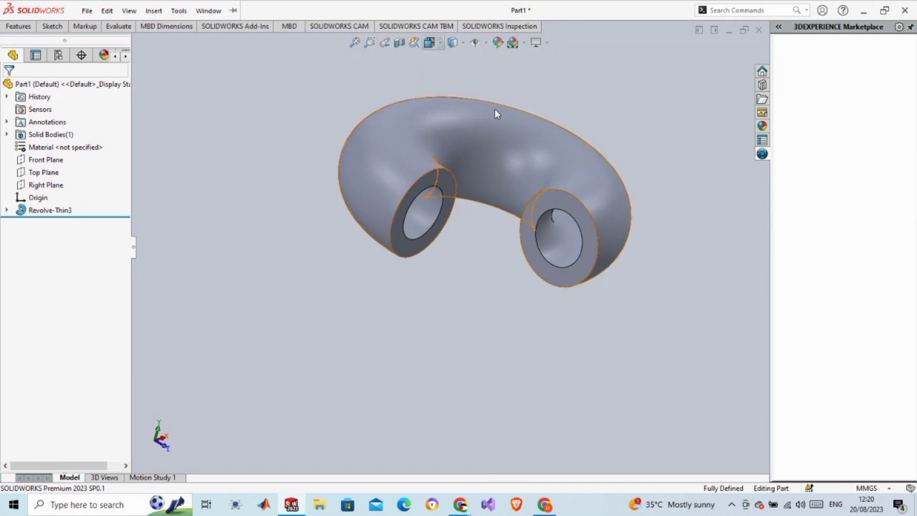
click(439, 42)
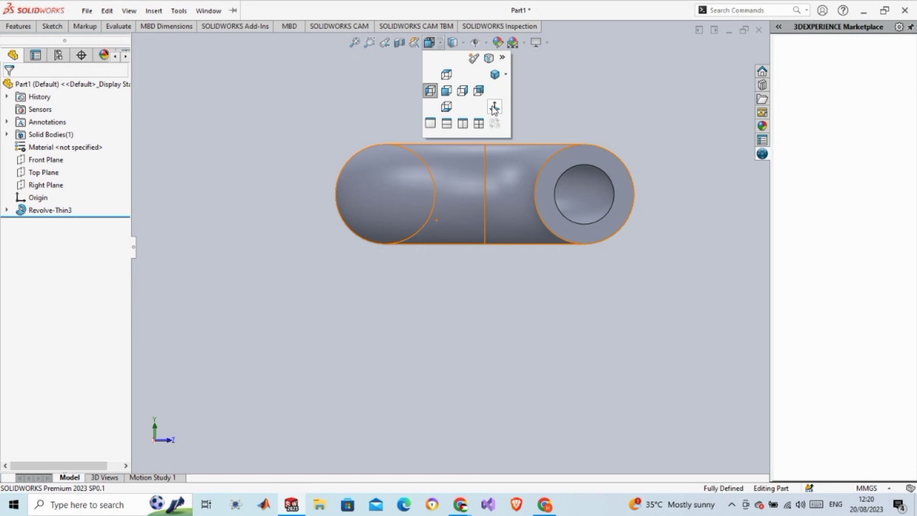
click(494, 109)
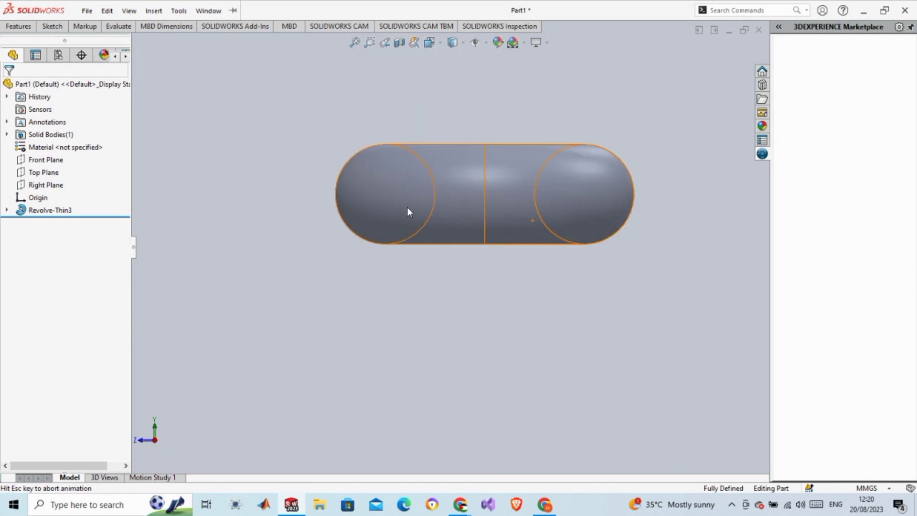
middle_drag(407, 210, 459, 217)
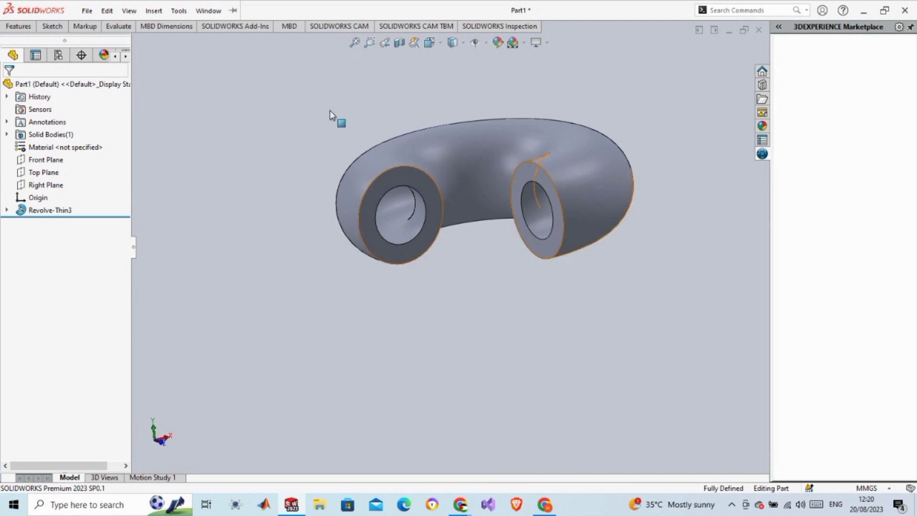
Save the part under the name pipe on the Desktop as a SOLIDWORKS Part file.
click(86, 7)
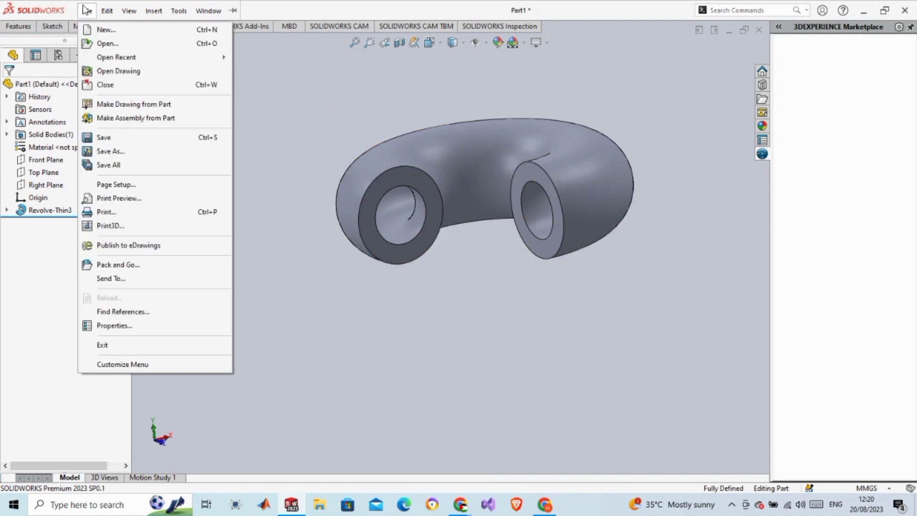
click(117, 151)
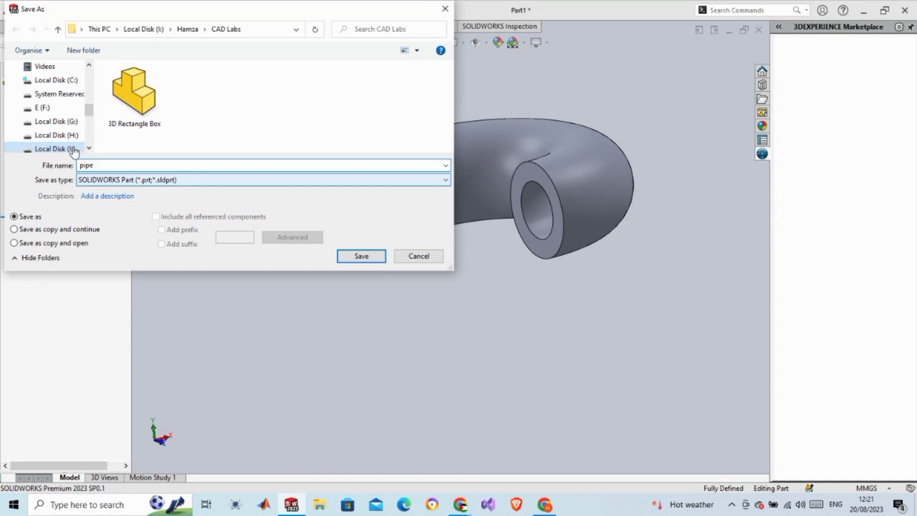
scroll(67, 143, up, 3)
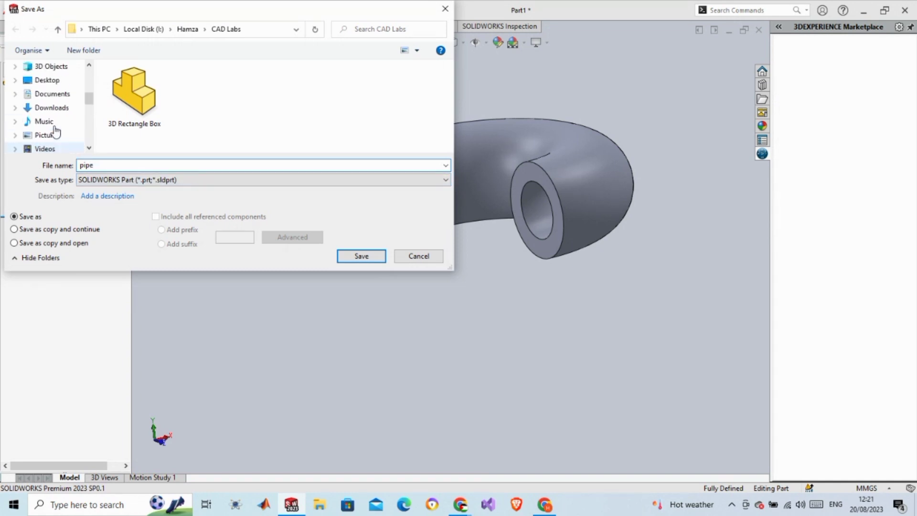
scroll(55, 130, up, 2)
click(47, 116)
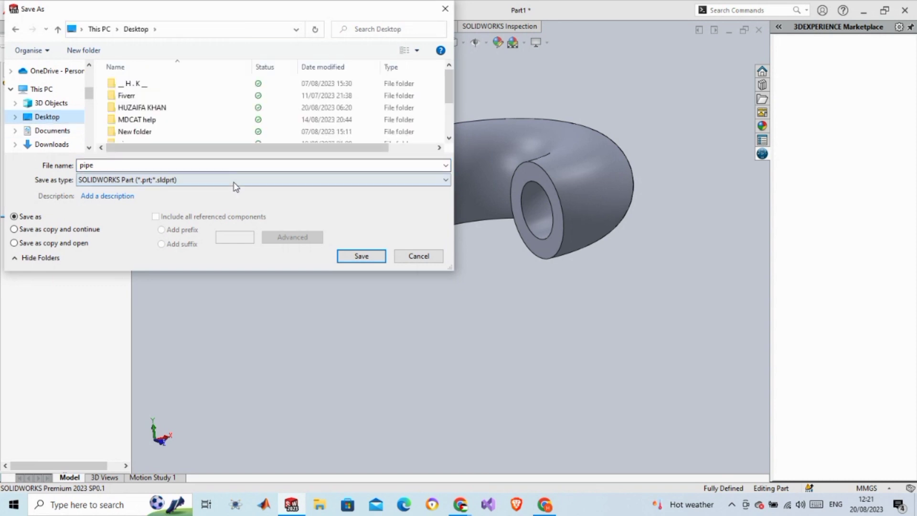
click(360, 257)
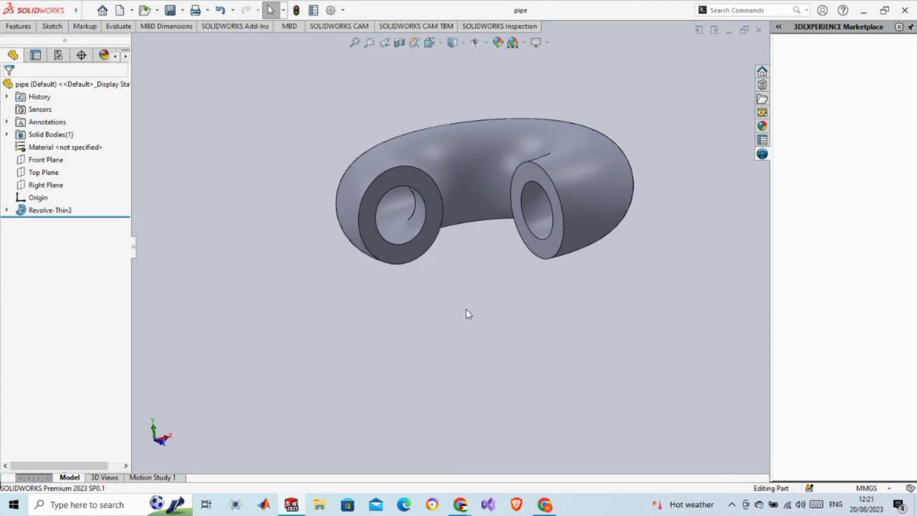
click(82, 8)
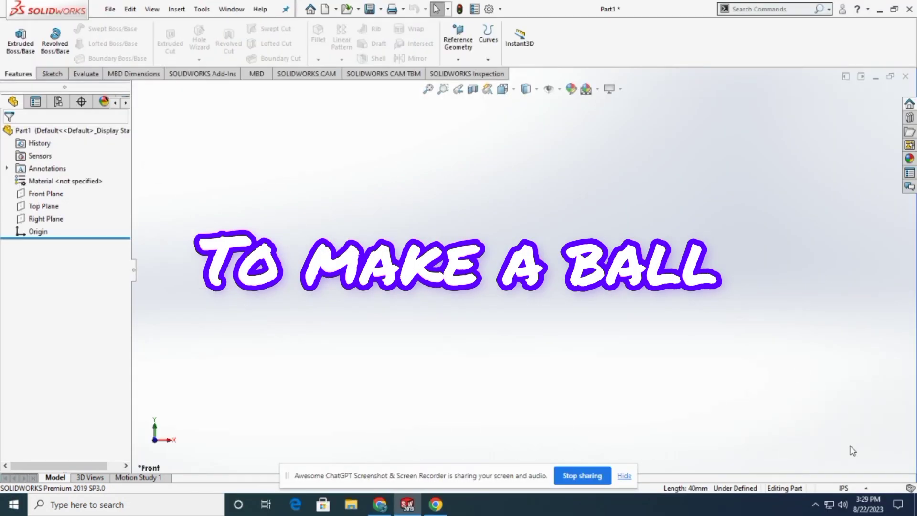
Set the new part's units to MMGS and start a sketch on the Front Plane.
click(844, 487)
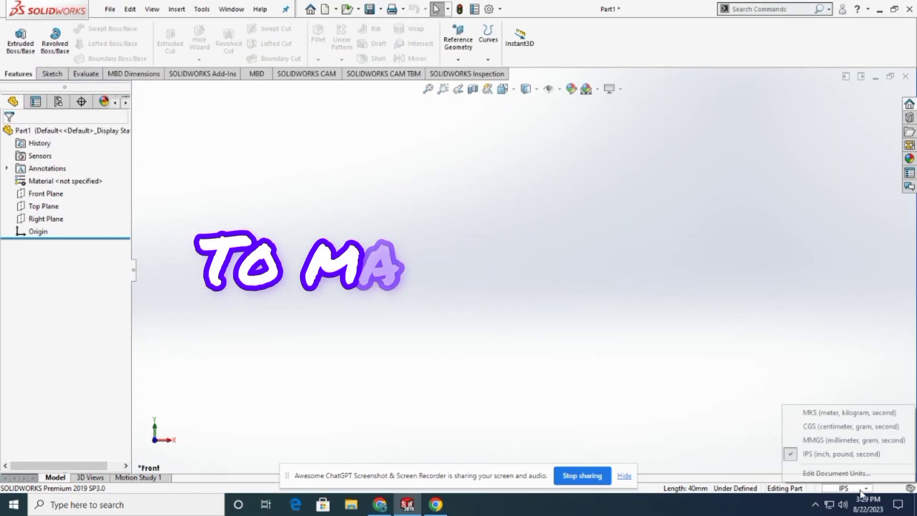
click(816, 440)
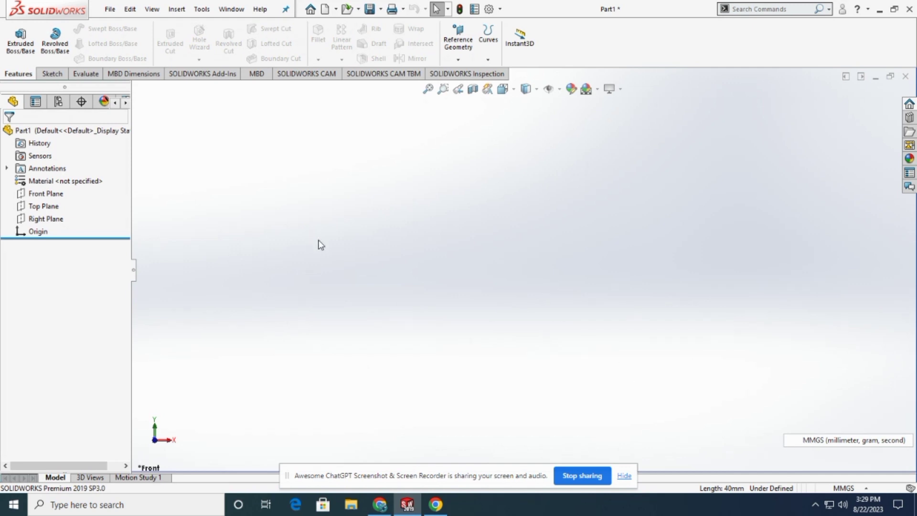
click(51, 194)
click(57, 175)
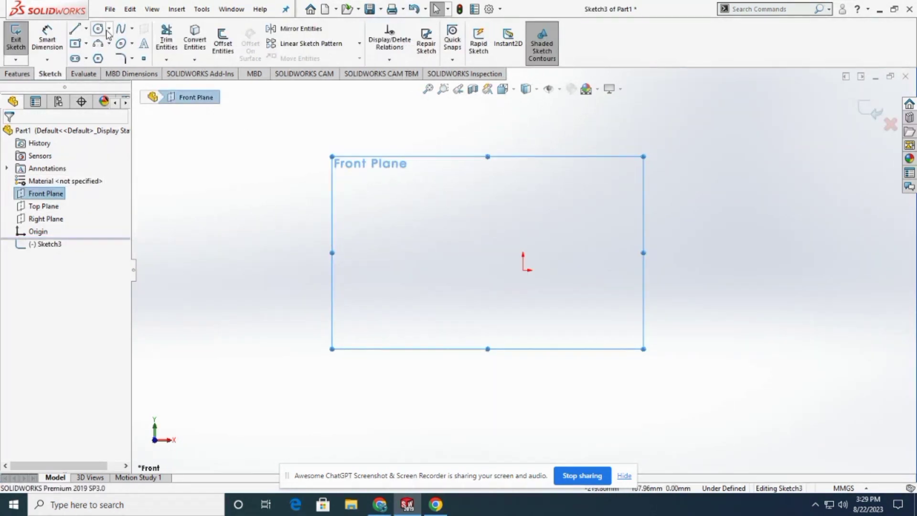
Sketch a 3 Point Arc as an upper semicircle of about 35 mm radius, starting at the origin with its other end level with it.
click(108, 29)
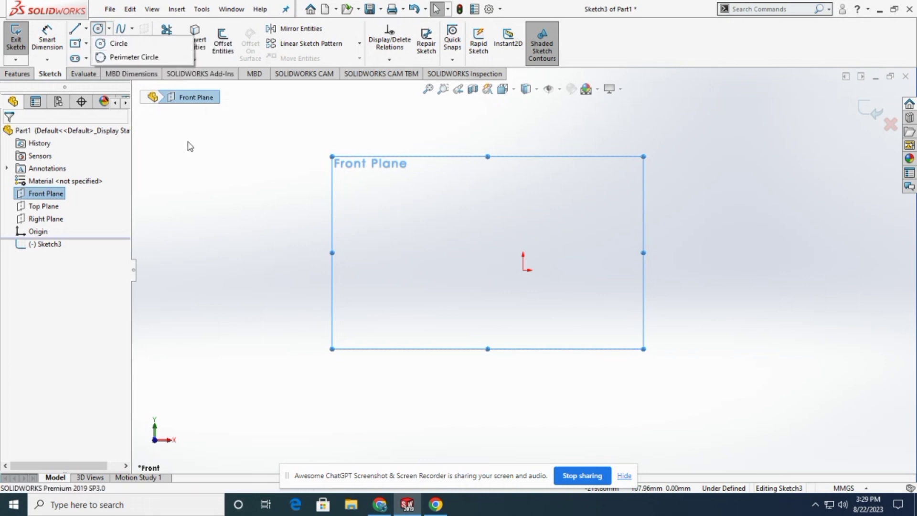
click(196, 159)
click(109, 44)
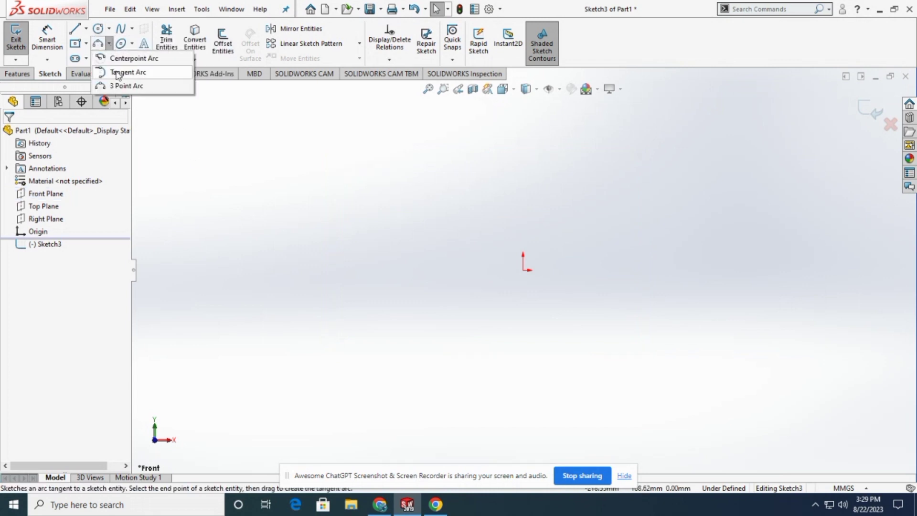
click(125, 85)
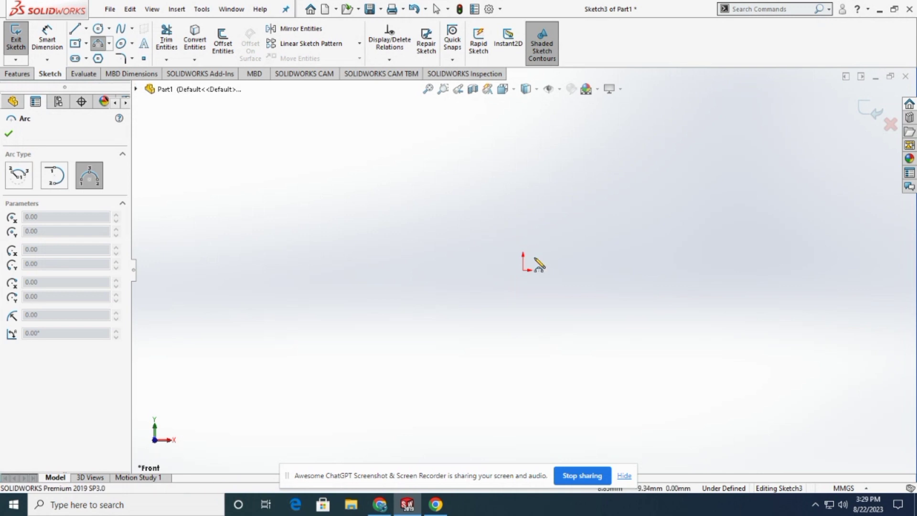
click(523, 270)
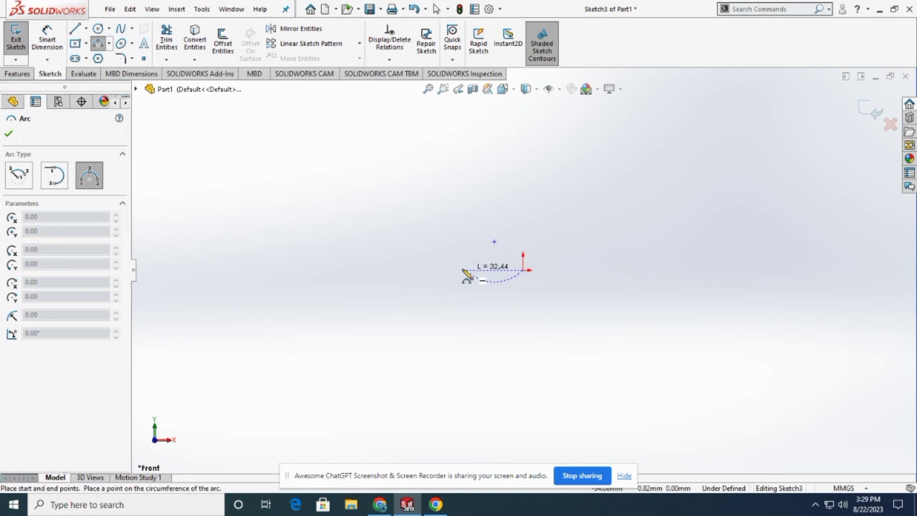
click(400, 270)
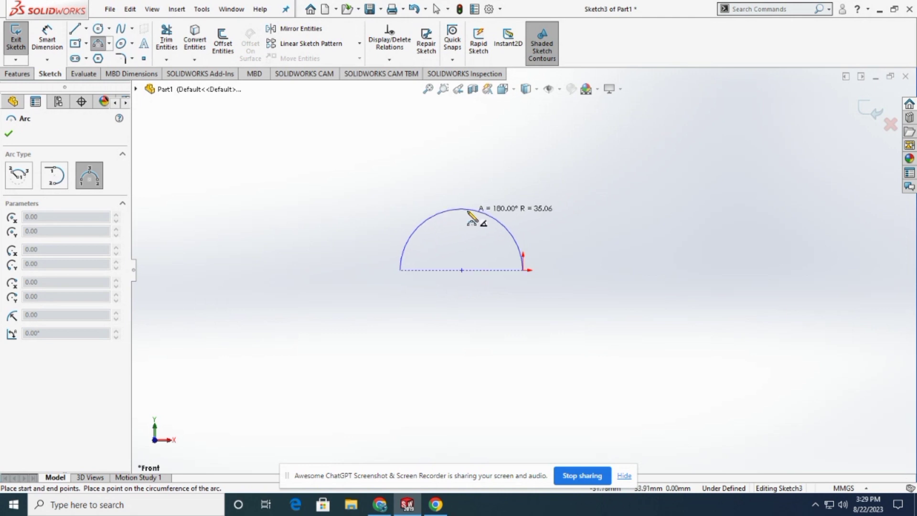
click(468, 212)
click(8, 135)
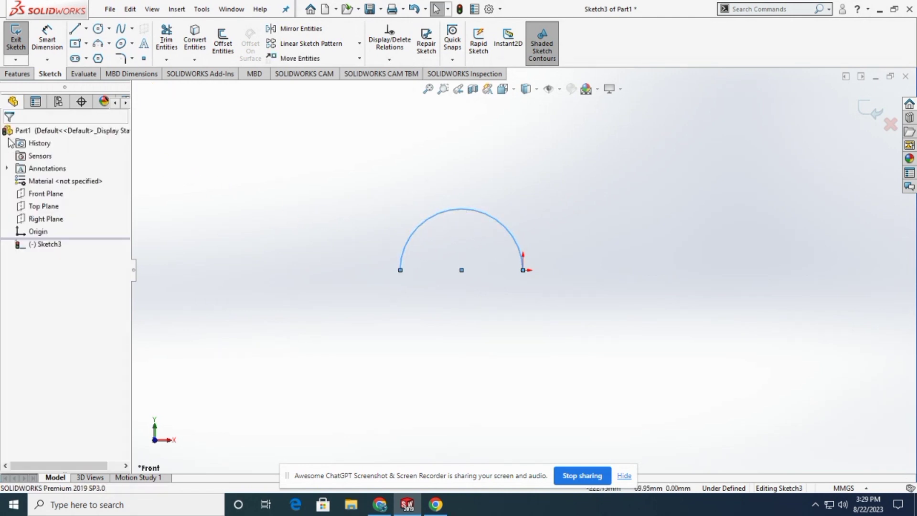
Dimension the semicircular arc with a radius of 20 mm.
click(54, 42)
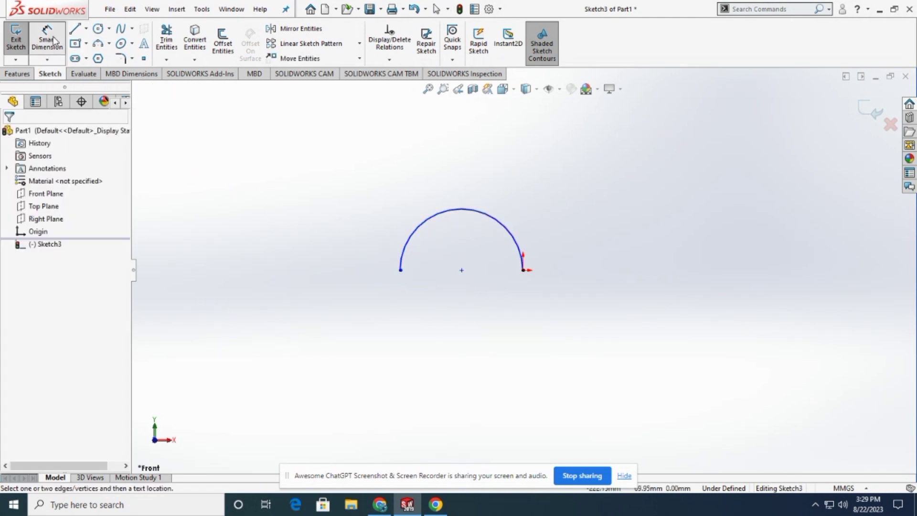
click(441, 215)
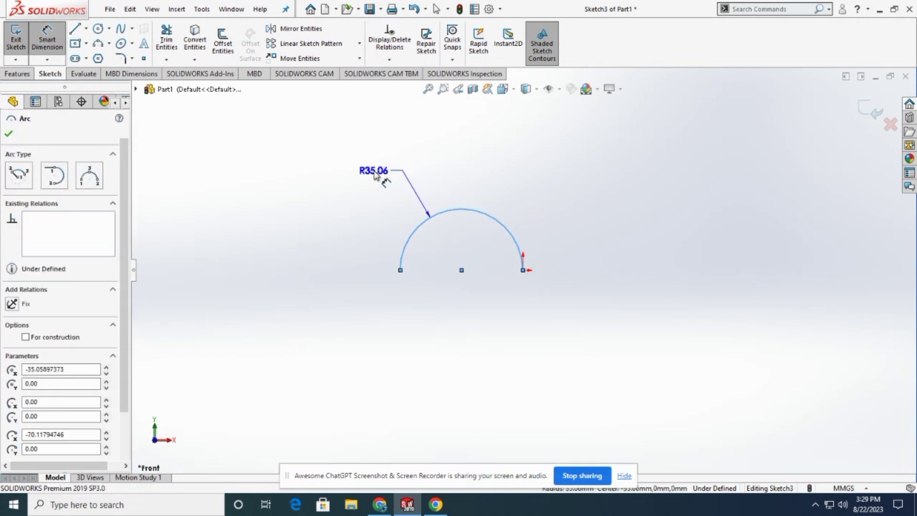
click(375, 174)
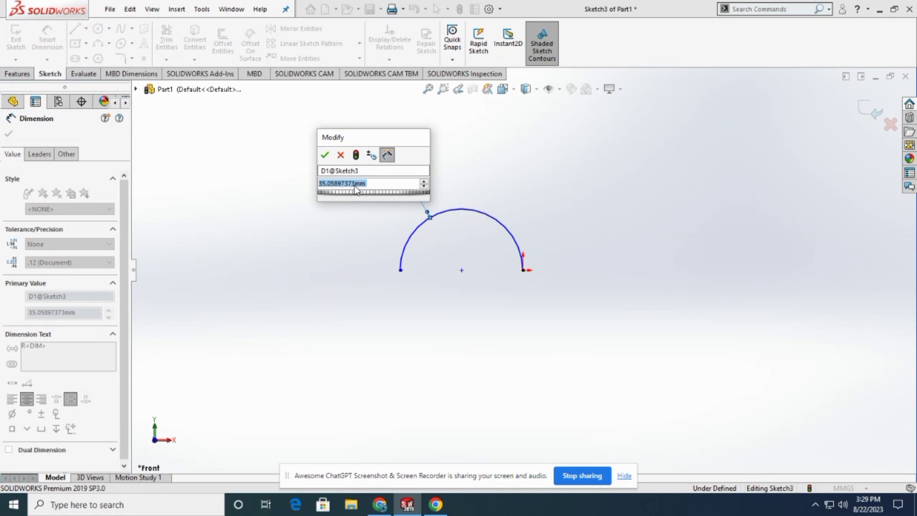
text(2)
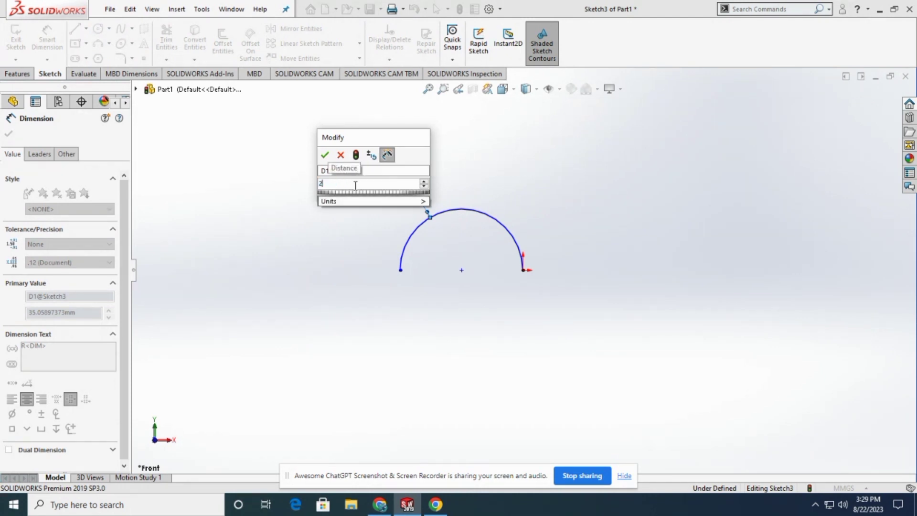
text(0)
key(Return)
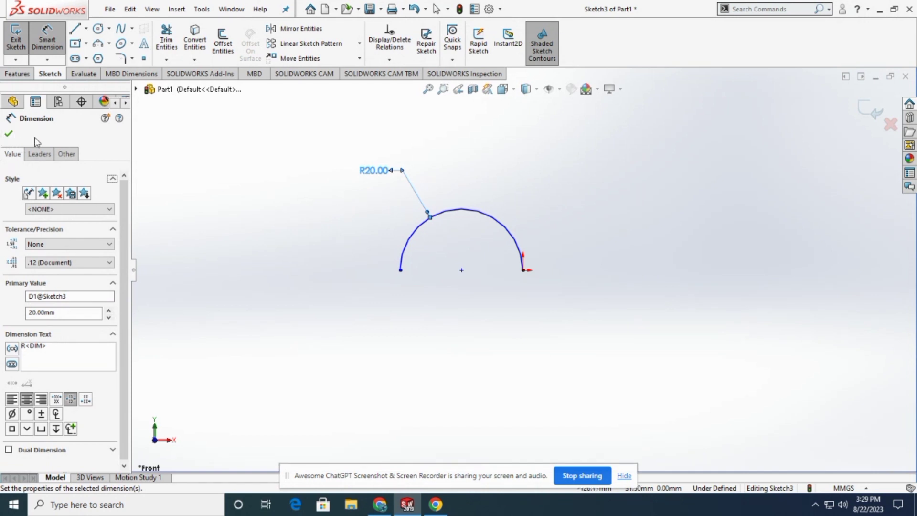
click(10, 134)
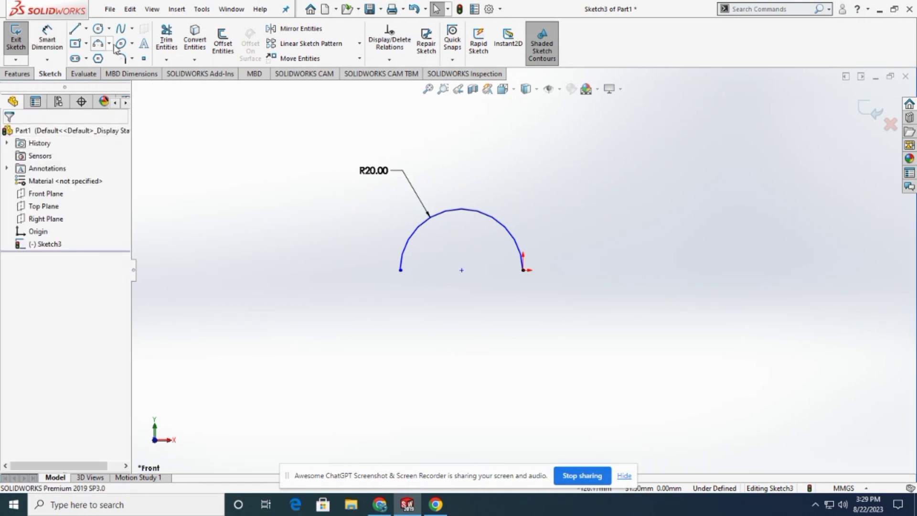
Close the semicircle with a horizontal line joining the arc's two endpoints.
click(76, 29)
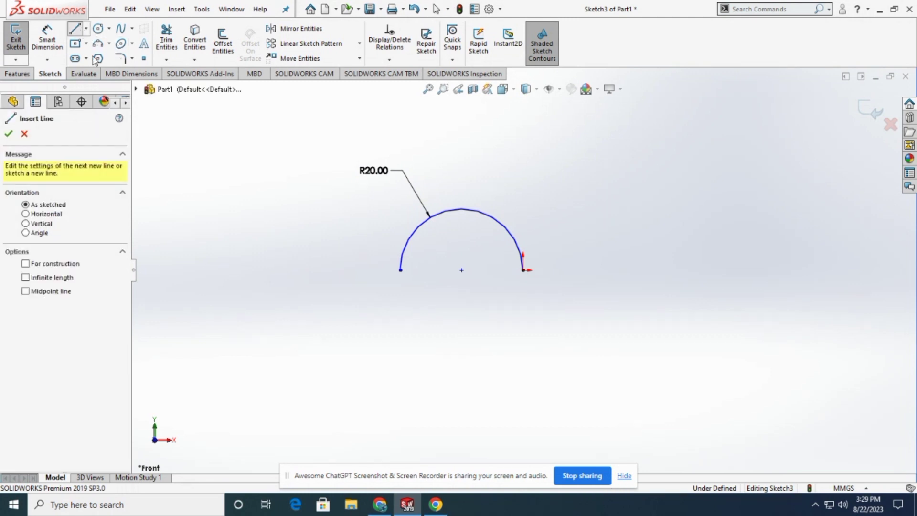
click(401, 269)
click(522, 270)
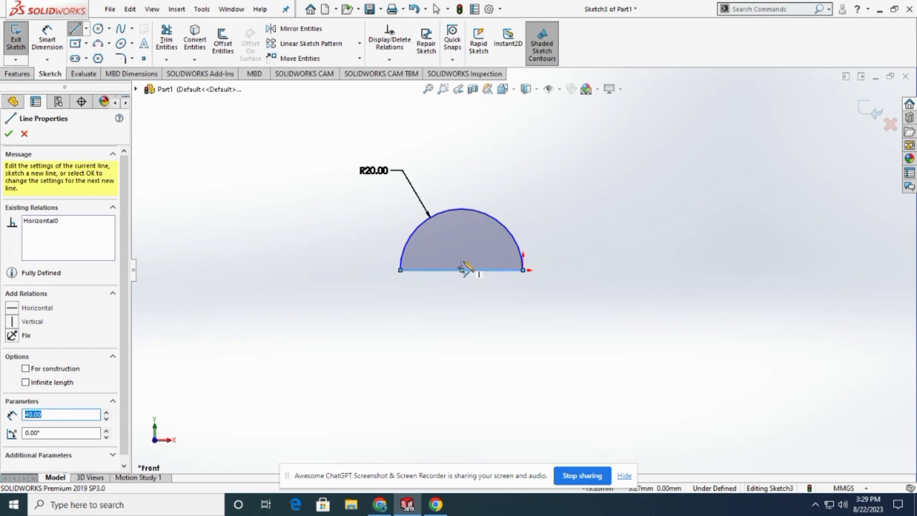
click(9, 135)
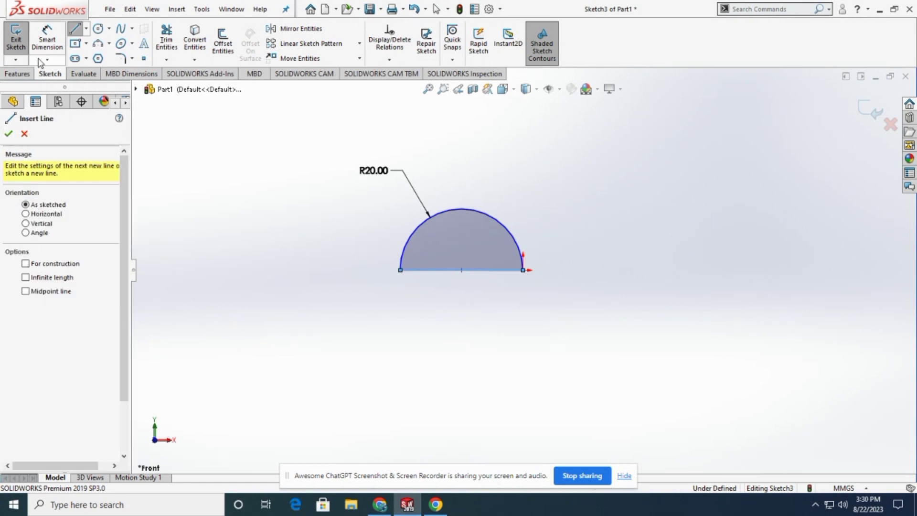
click(47, 42)
Revolve the closed semicircle 360 degrees about its straight line with Revolved Boss/Base to form a solid ball.
click(17, 74)
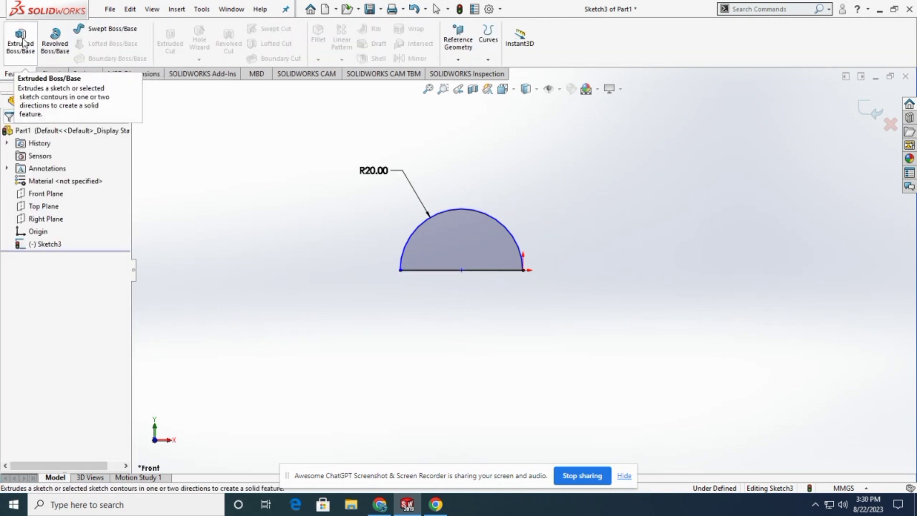
click(55, 42)
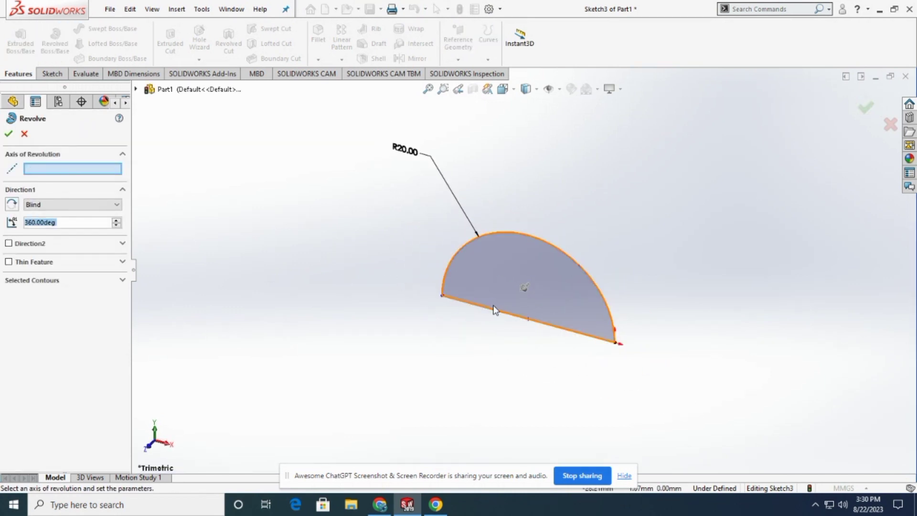
click(516, 317)
mouse_move(520, 321)
middle_down()
mouse_move(497, 348)
mouse_move(447, 342)
mouse_move(358, 272)
mouse_move(393, 288)
mouse_move(428, 309)
mouse_move(343, 291)
middle_up()
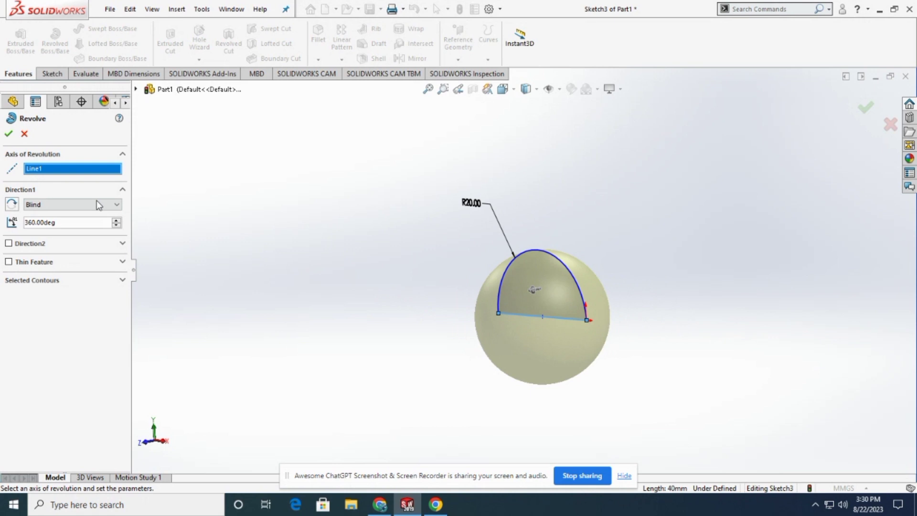
click(9, 136)
Examine the finished ball at different distances and from another angle.
scroll(551, 382, up, 2)
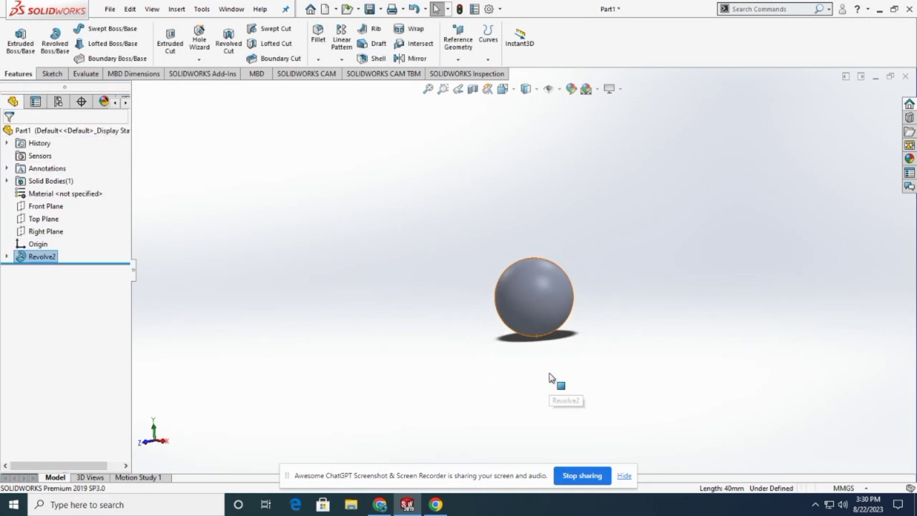
scroll(547, 315, down, 3)
scroll(545, 265, up, 3)
scroll(517, 254, down, 2)
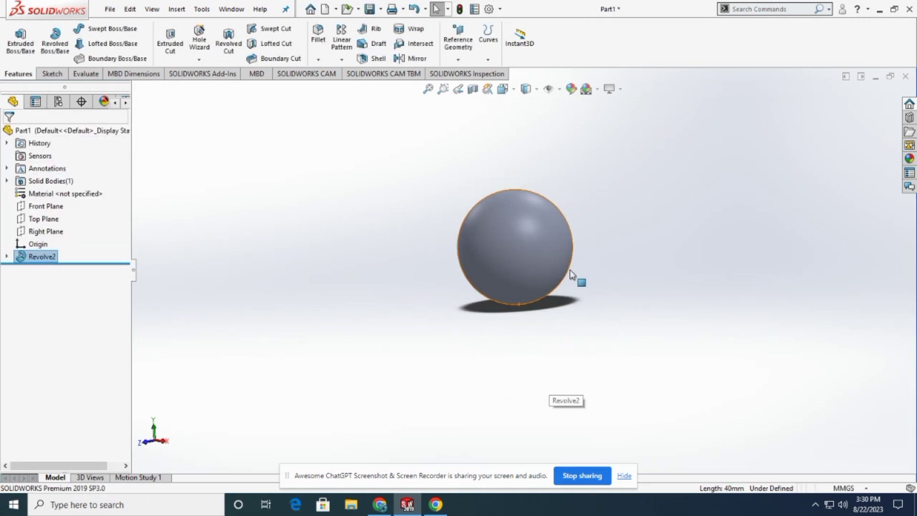
mouse_move(569, 269)
middle_down()
mouse_move(589, 305)
mouse_move(471, 311)
mouse_move(593, 239)
mouse_move(695, 315)
mouse_move(773, 321)
mouse_move(643, 311)
mouse_move(636, 234)
middle_up()
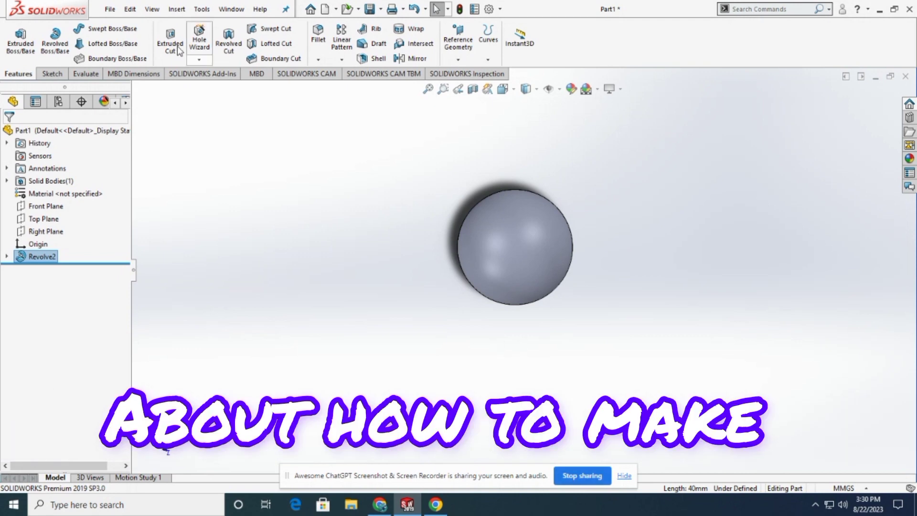
Open the Save As dialog for the ball part.
click(112, 11)
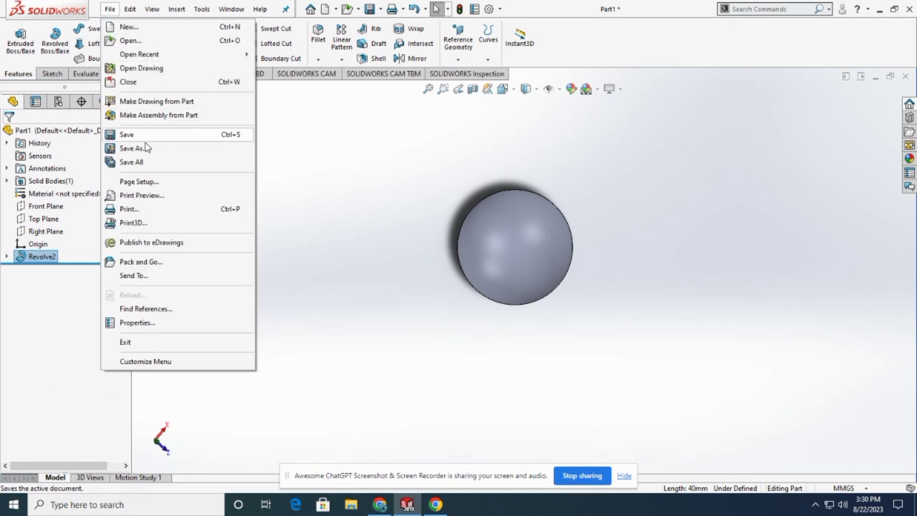
click(182, 150)
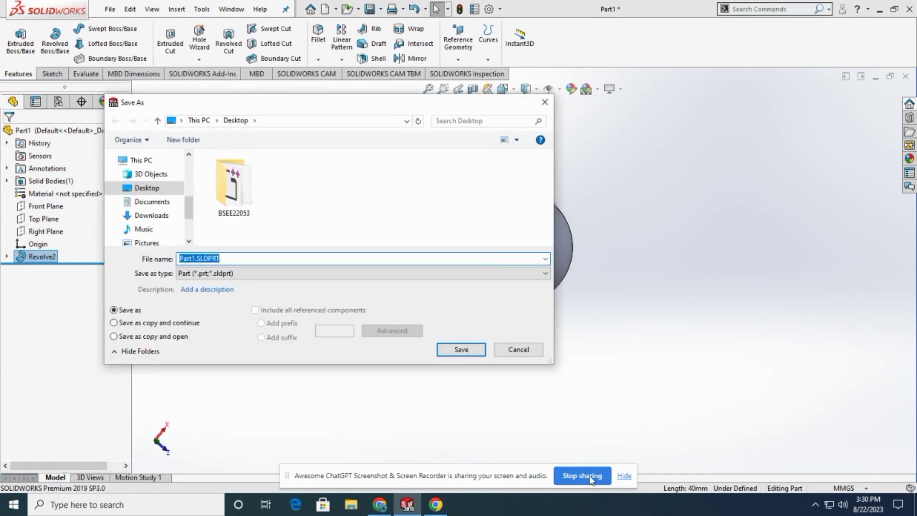